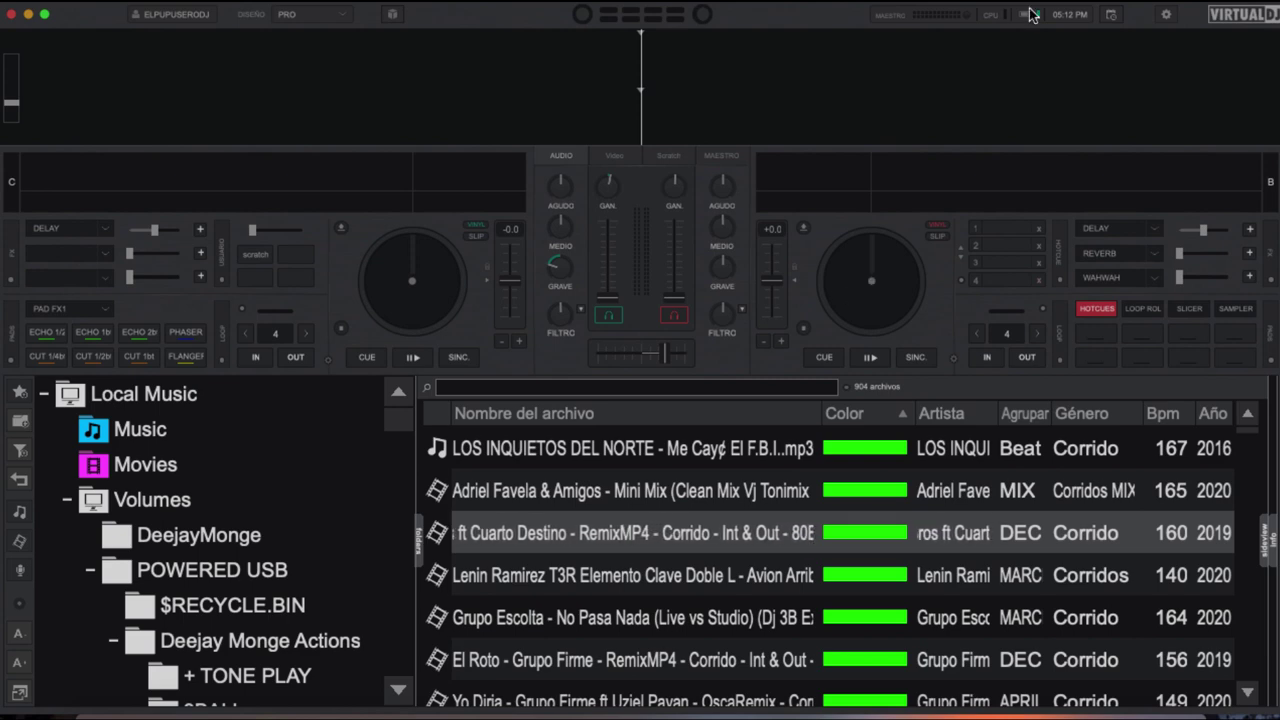
- Set the recording's output file to QUARENTENA ESENCIAL MIX in the Desktop folder QUARENTENA MIXES
{"action": "left_click", "coordinate": [1160, 17]}
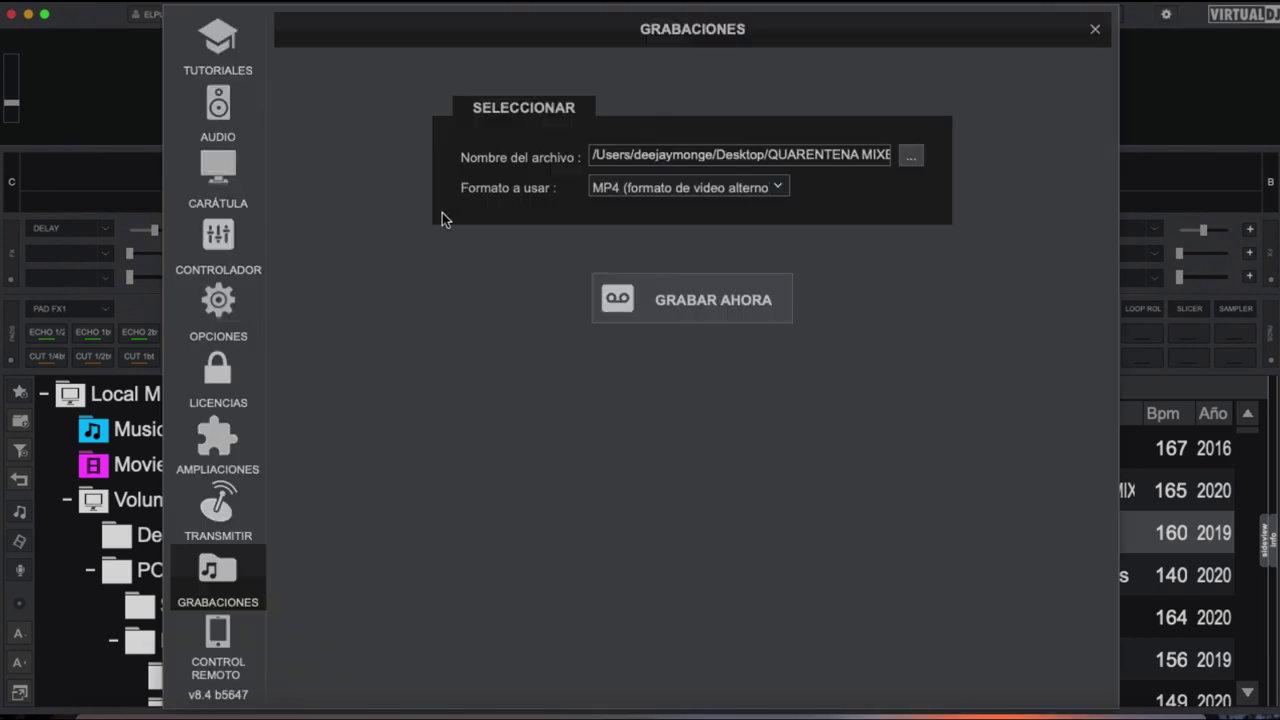
{"action": "mouse_move", "coordinate": [108, 498]}
{"action": "left_mouse_down"}
{"action": "mouse_move", "coordinate": [318, 490]}
{"action": "mouse_move", "coordinate": [112, 630]}
{"action": "mouse_move", "coordinate": [115, 480]}
{"action": "left_mouse_up"}
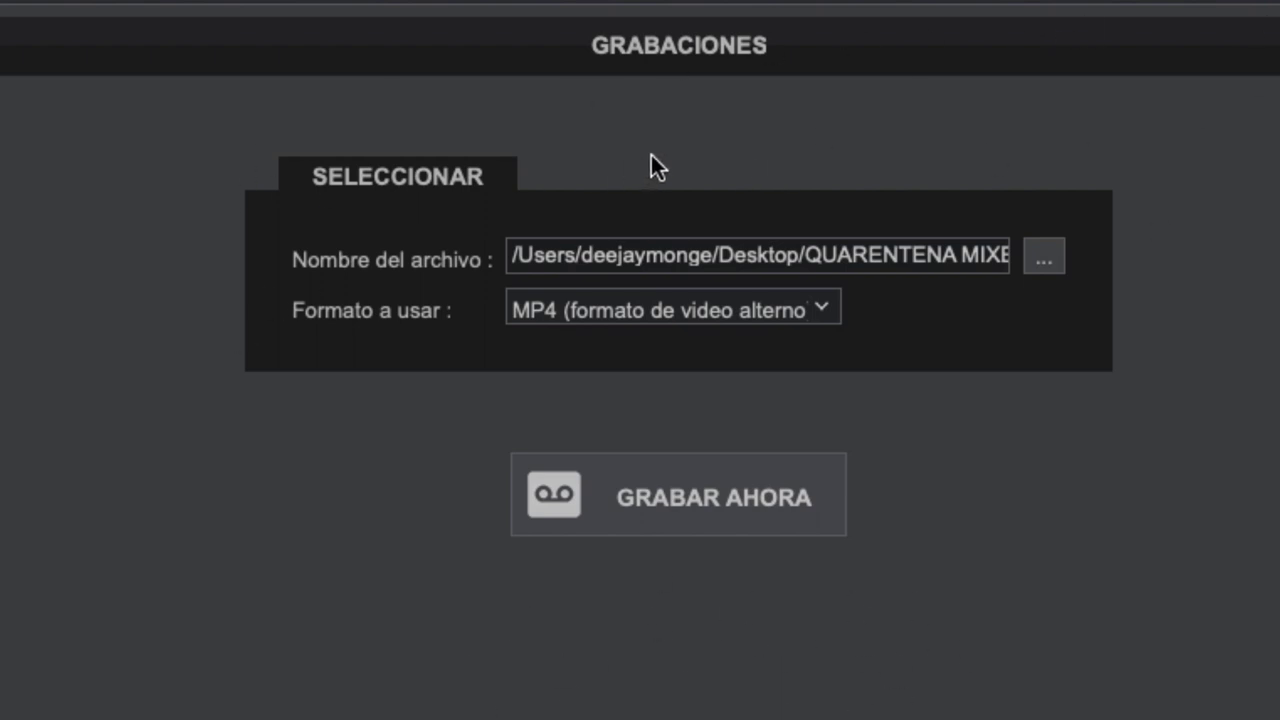
{"action": "left_click", "coordinate": [1044, 258]}
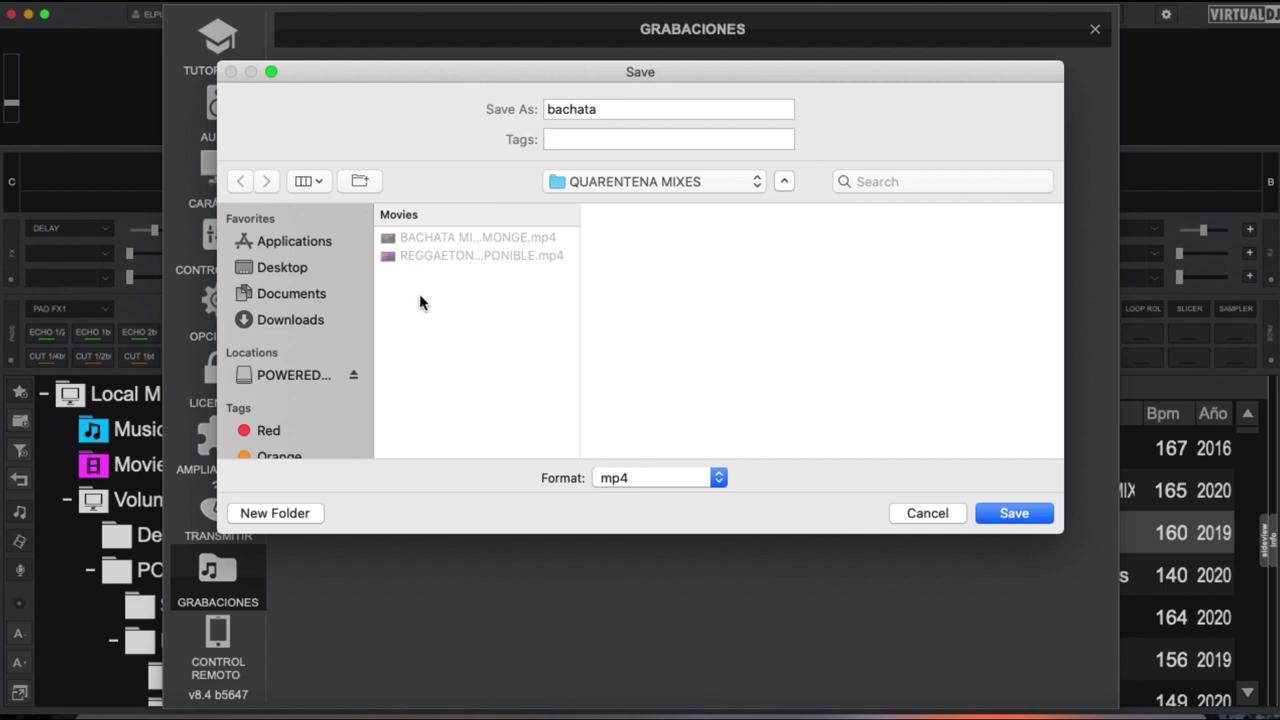
{"action": "double_click", "coordinate": [585, 109]}
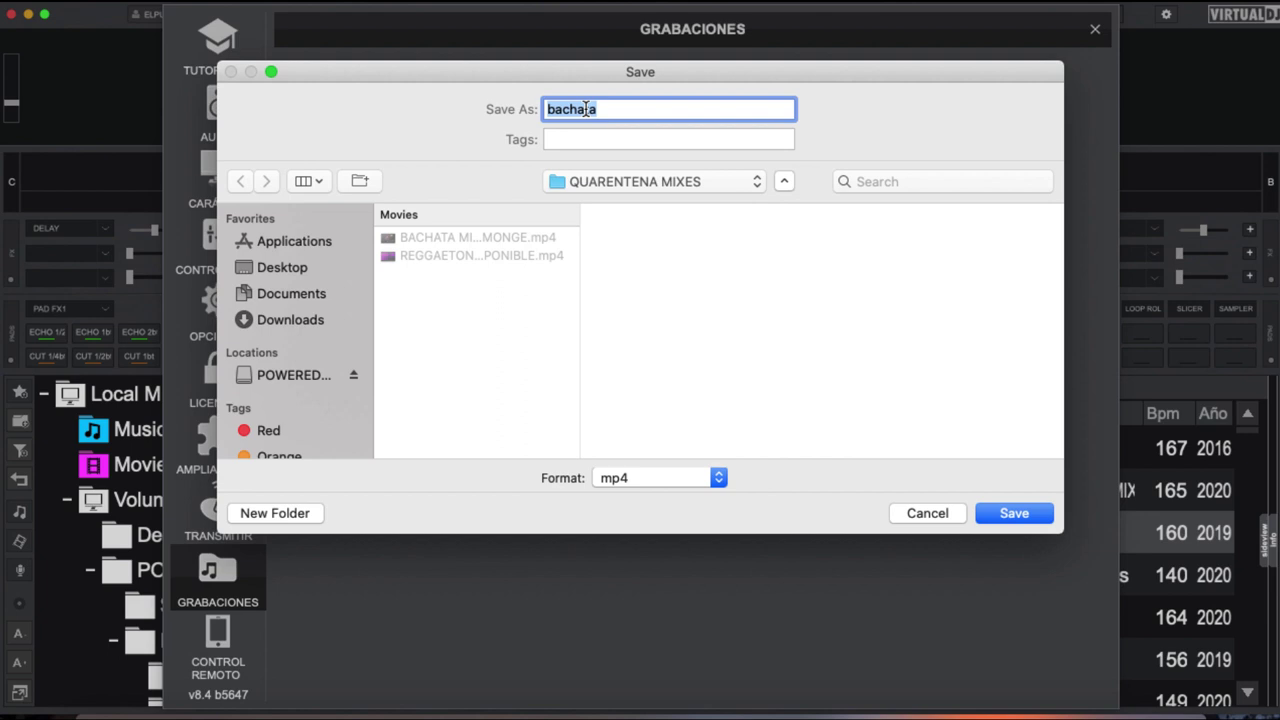
{"action": "type", "text": "QUARENTENA ES"}
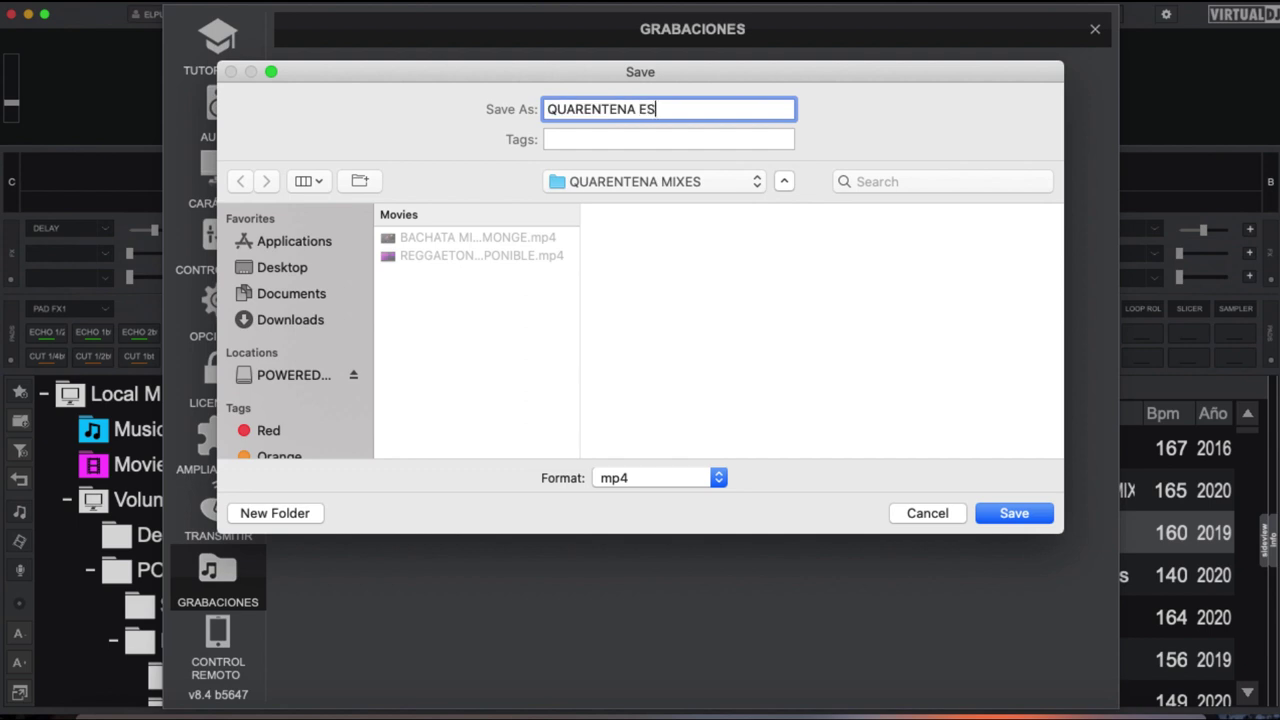
{"action": "type", "text": "ENCIAL MIX"}
{"action": "left_click", "coordinate": [688, 182]}
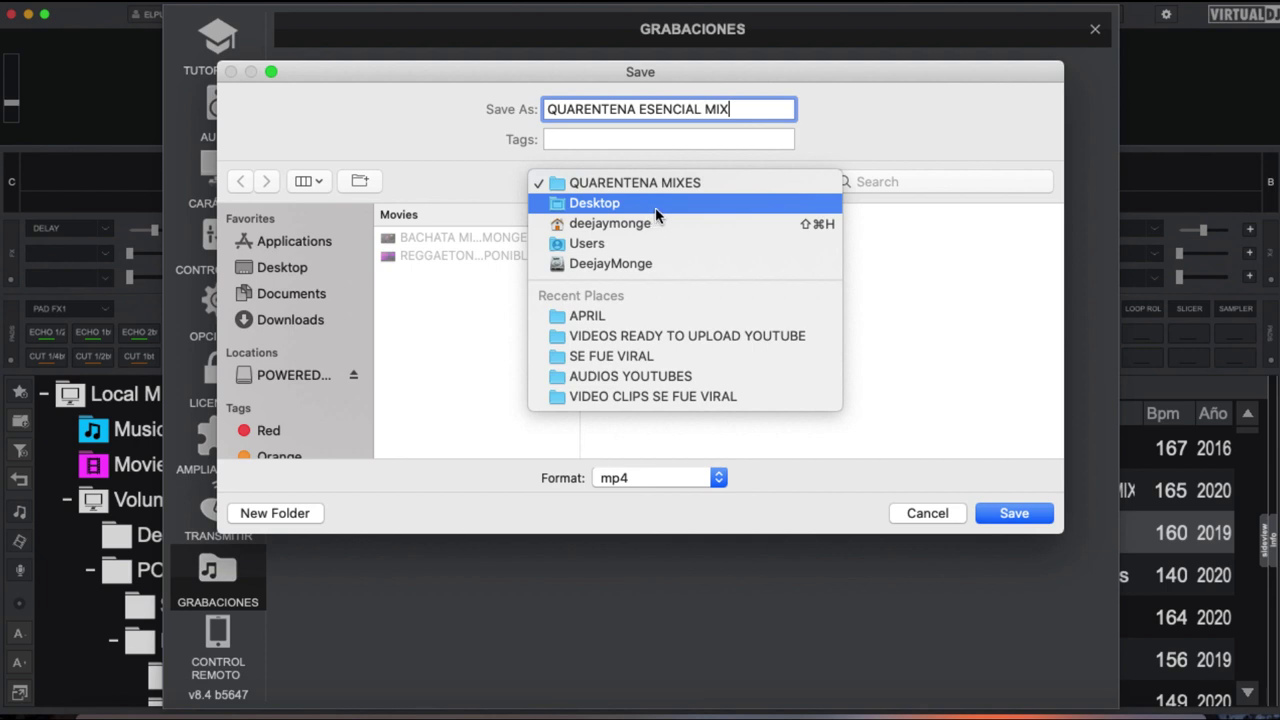
{"action": "left_click", "coordinate": [657, 204]}
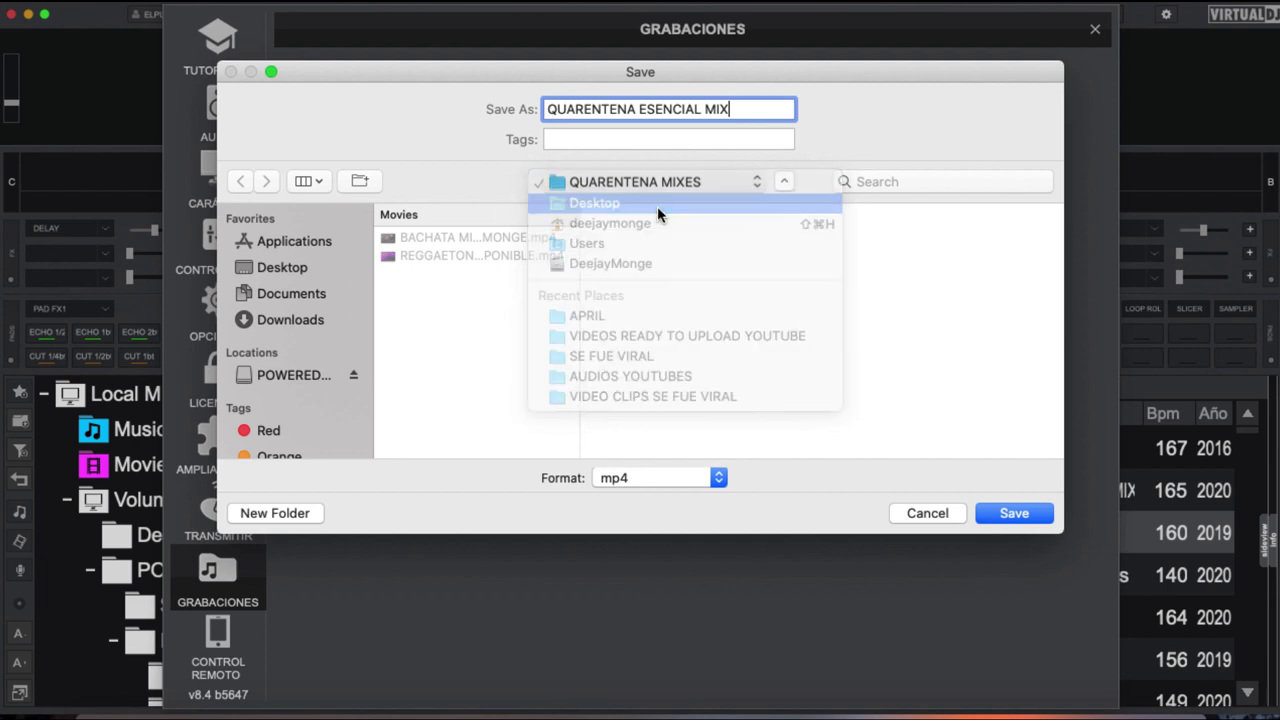
{"action": "left_click", "coordinate": [505, 330]}
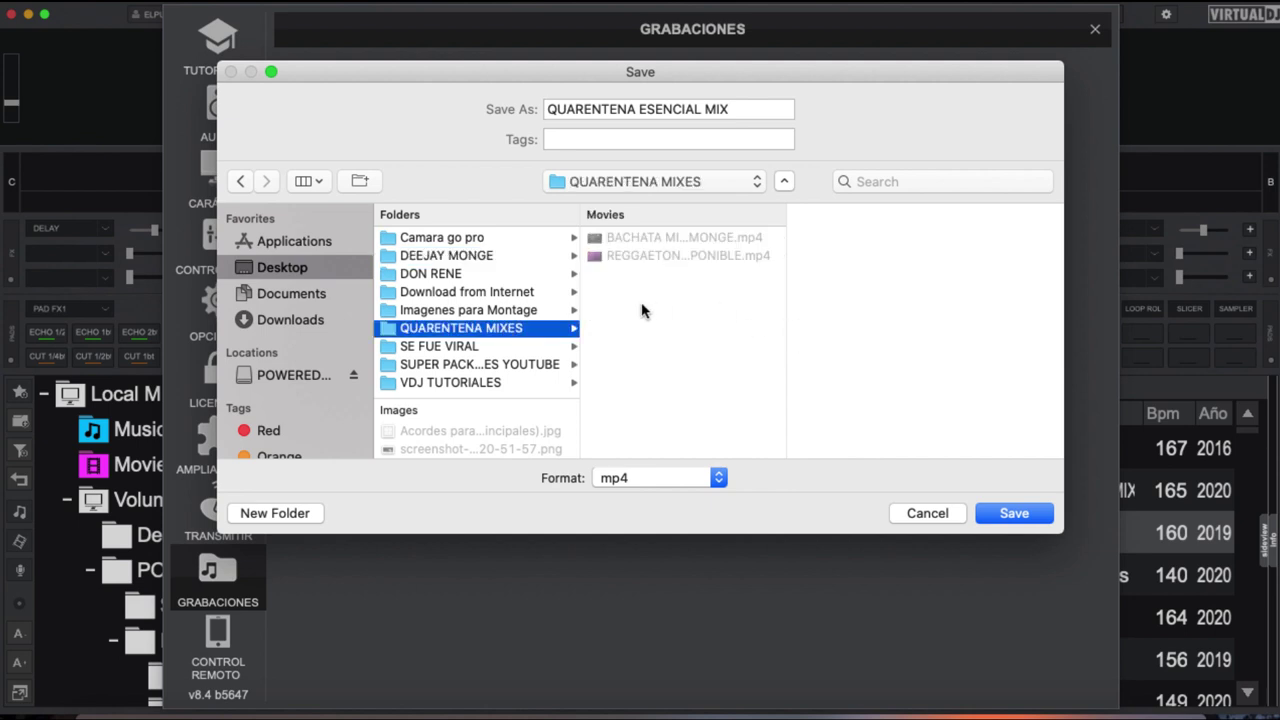
{"action": "left_click", "coordinate": [1014, 514]}
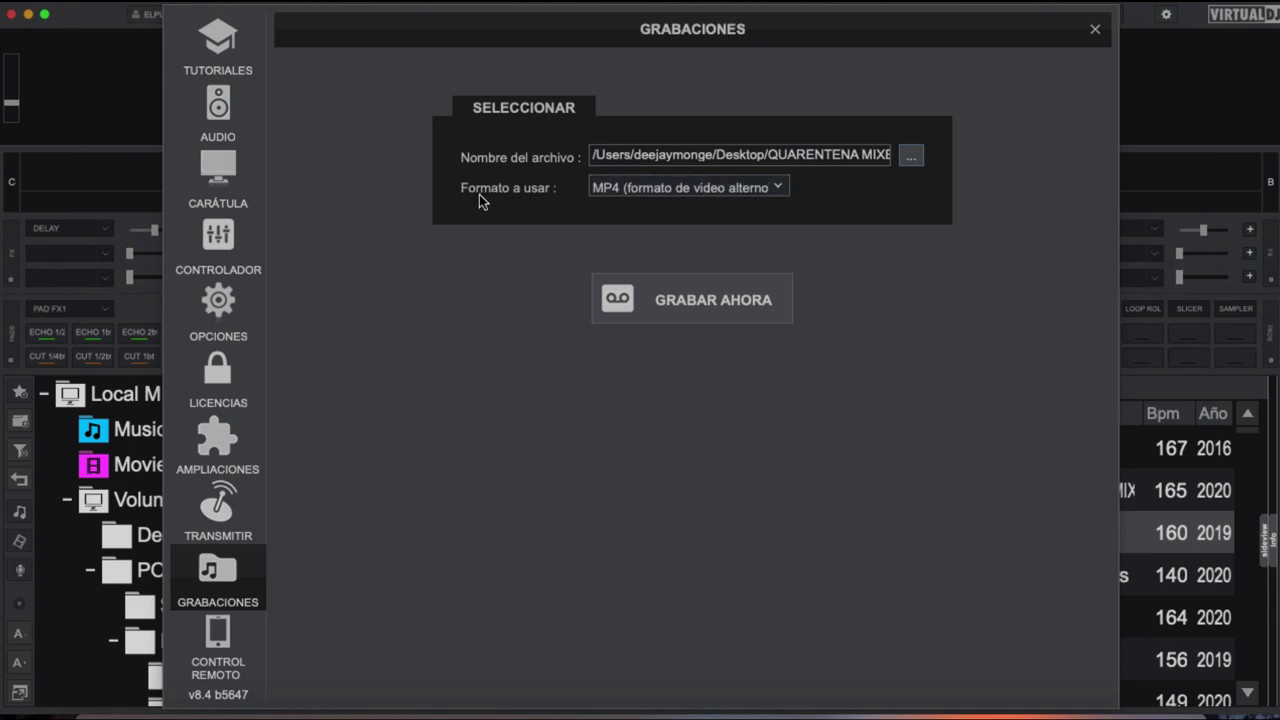
- Set the recording format to MP3 (default audio format) and run a short test recording without any track playing
{"action": "left_click", "coordinate": [778, 192]}
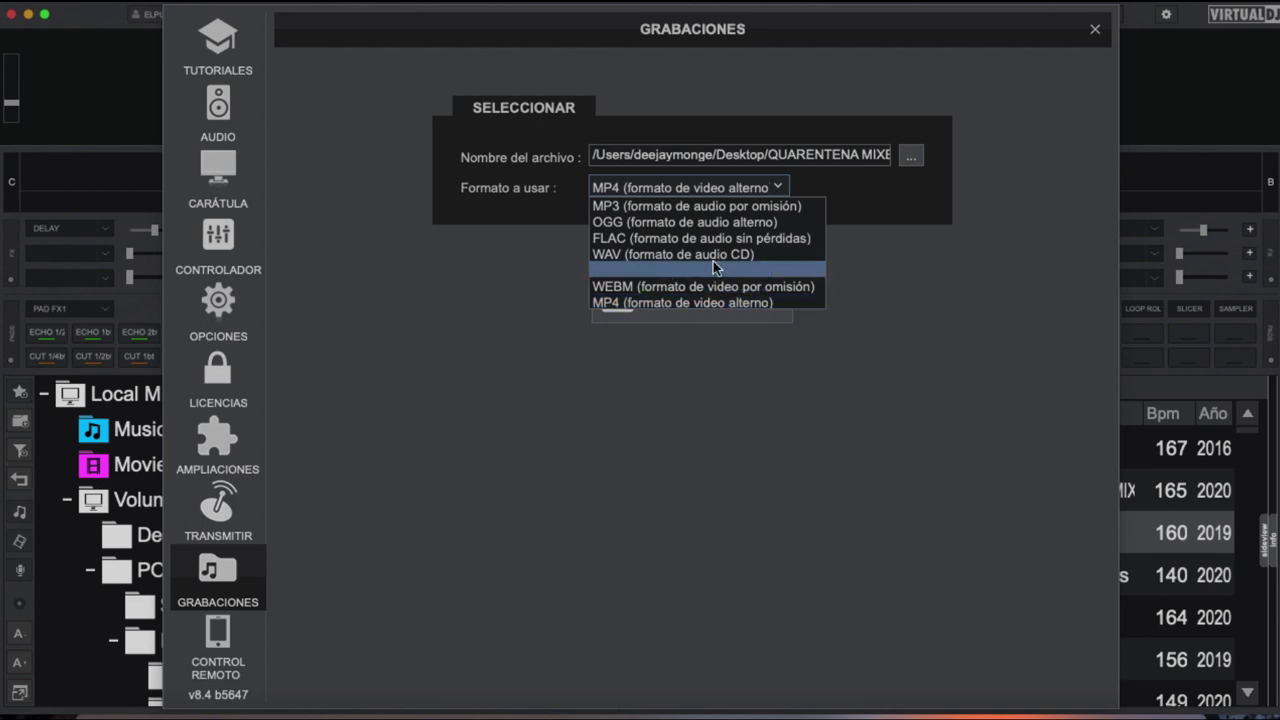
{"action": "left_click", "coordinate": [680, 207]}
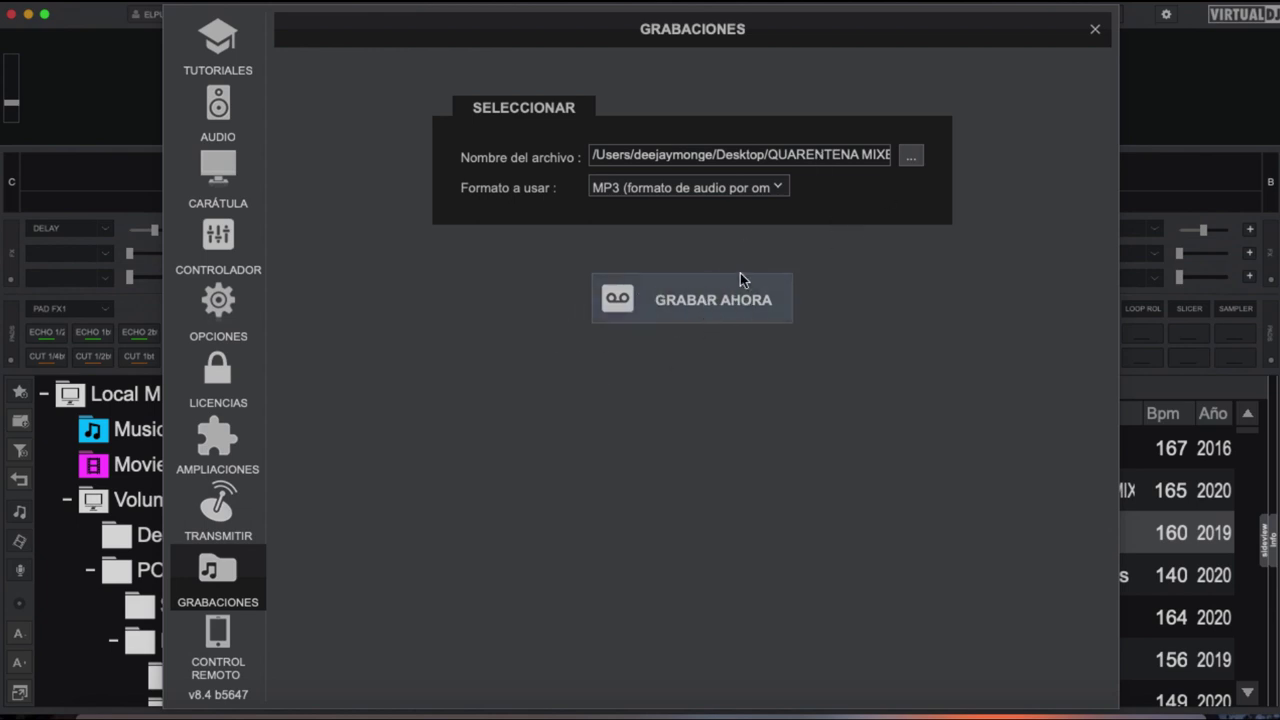
{"action": "left_click", "coordinate": [702, 307]}
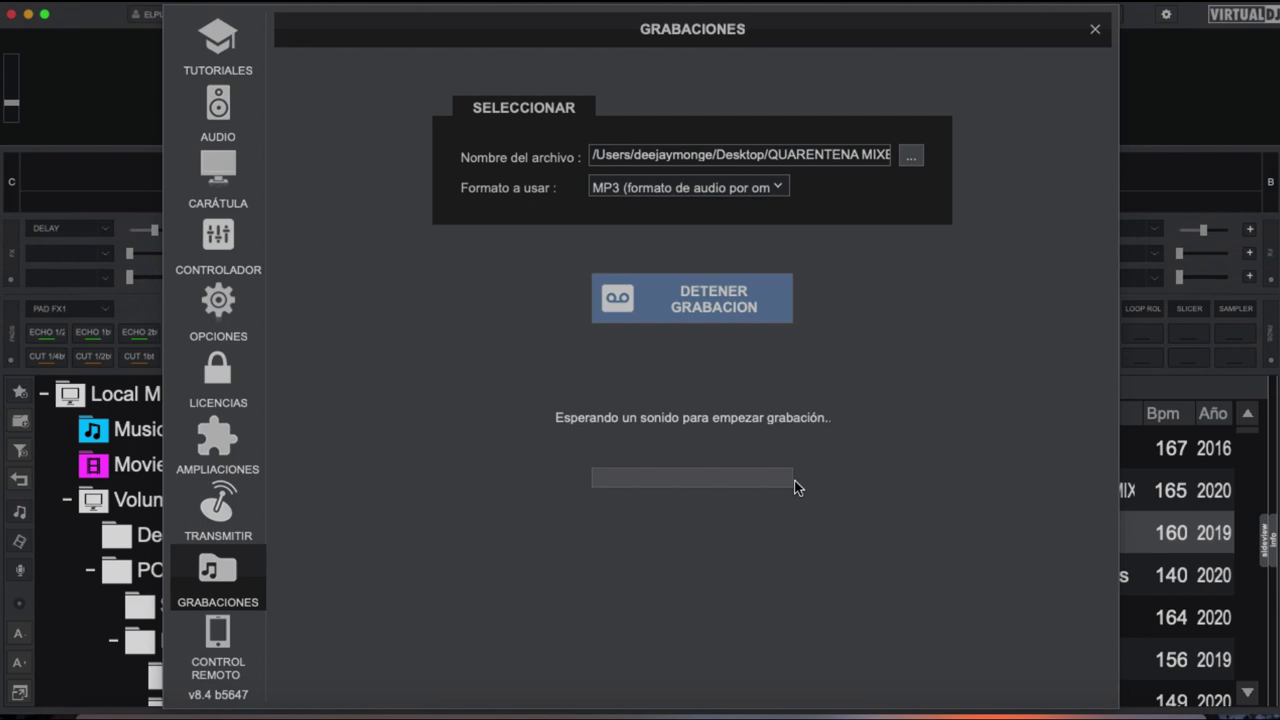
{"action": "left_click", "coordinate": [692, 298]}
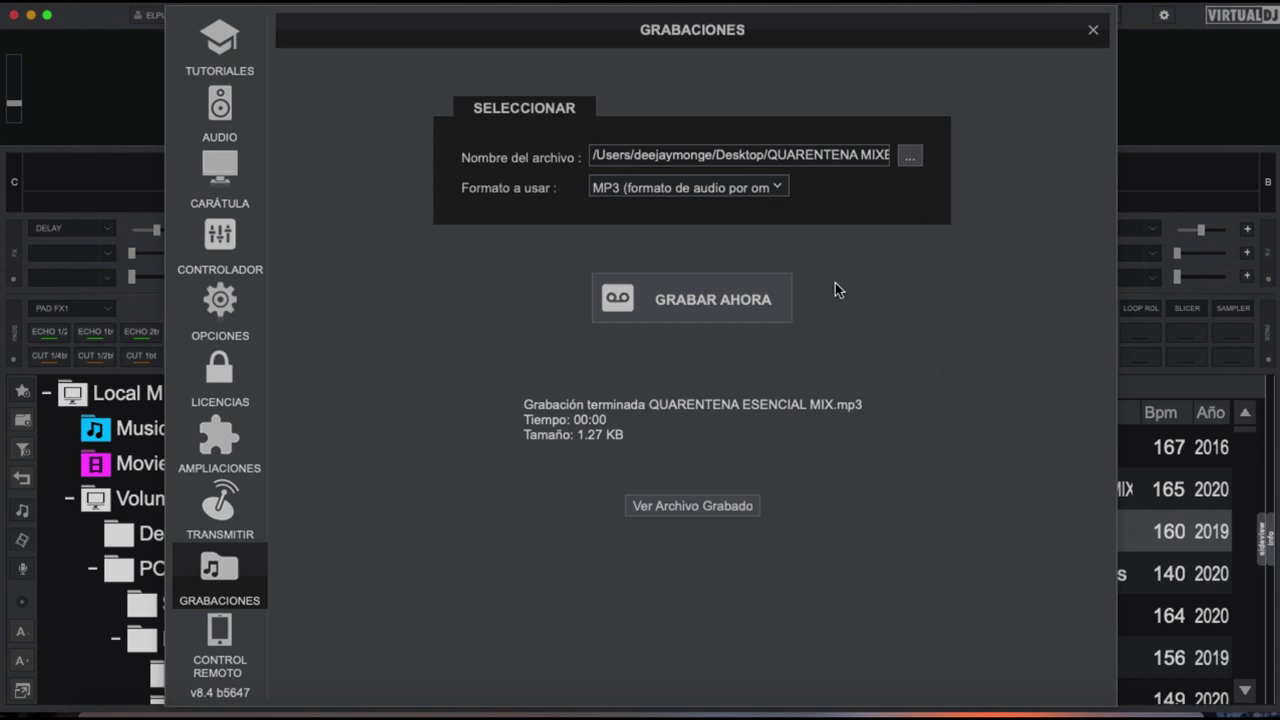
- Display the complete list of configuration options and examine the record section's settings
{"action": "left_click", "coordinate": [216, 308]}
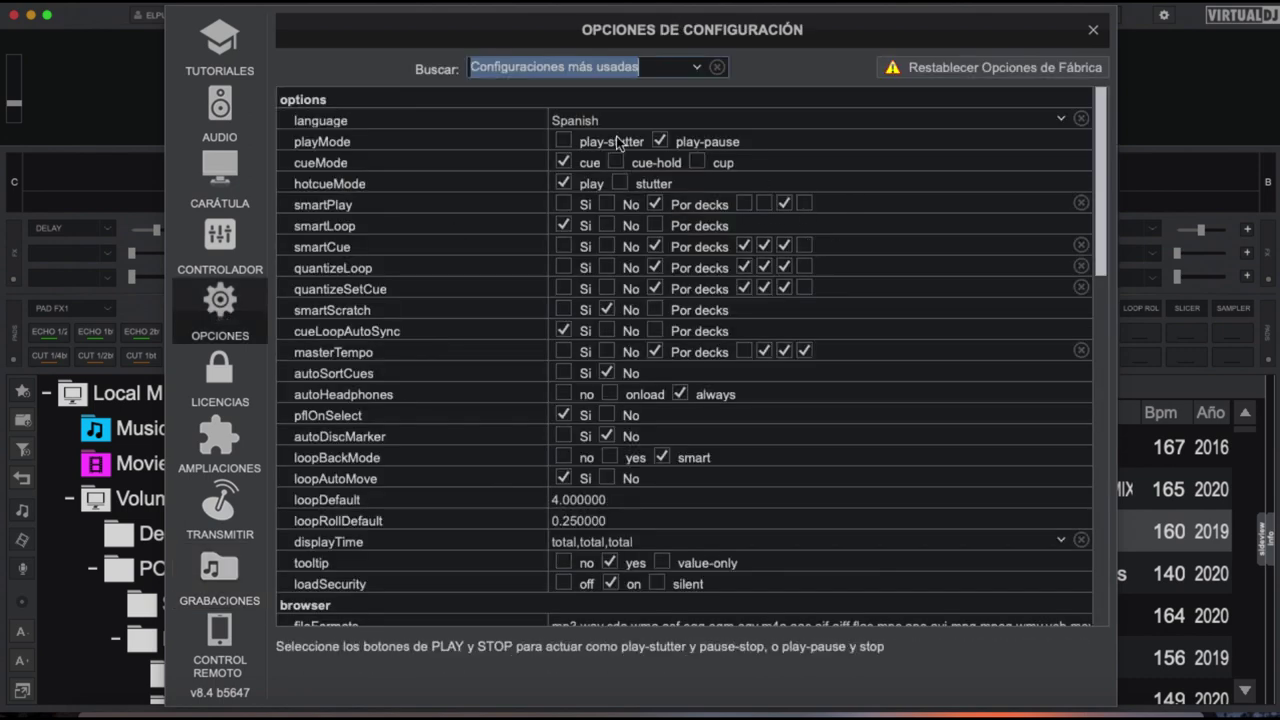
{"action": "left_click", "coordinate": [697, 70]}
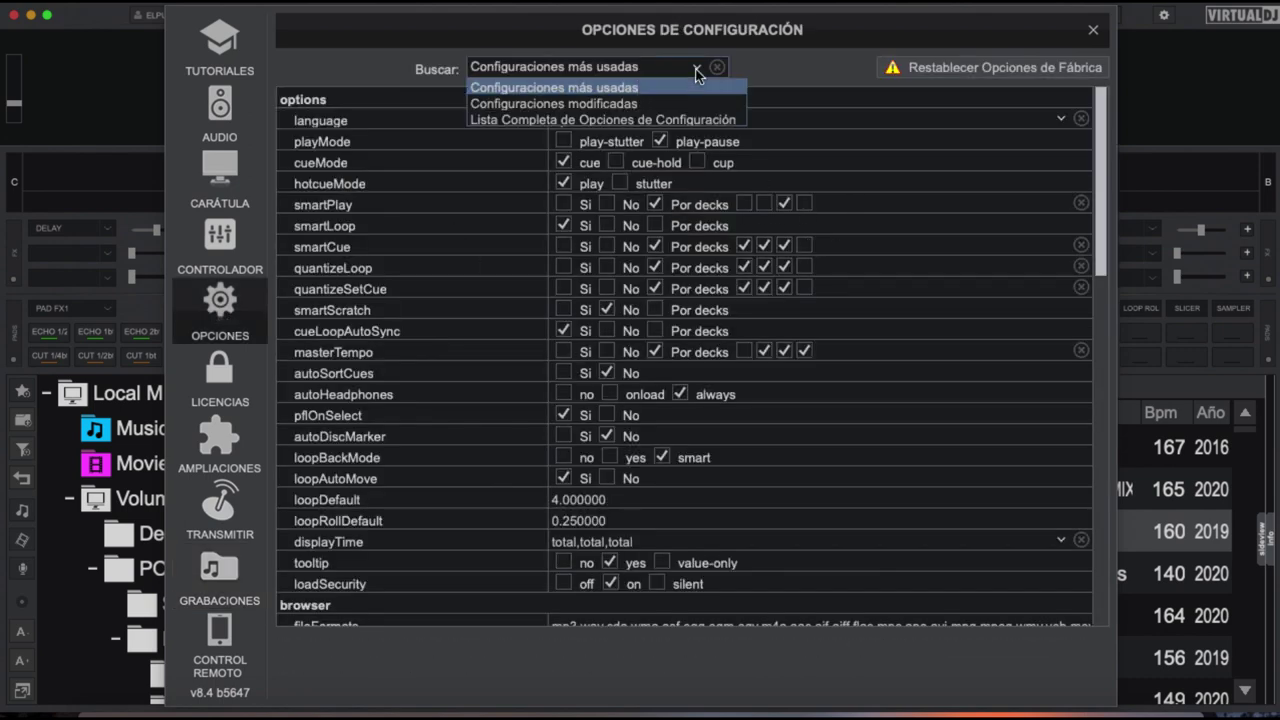
{"action": "left_click", "coordinate": [523, 118]}
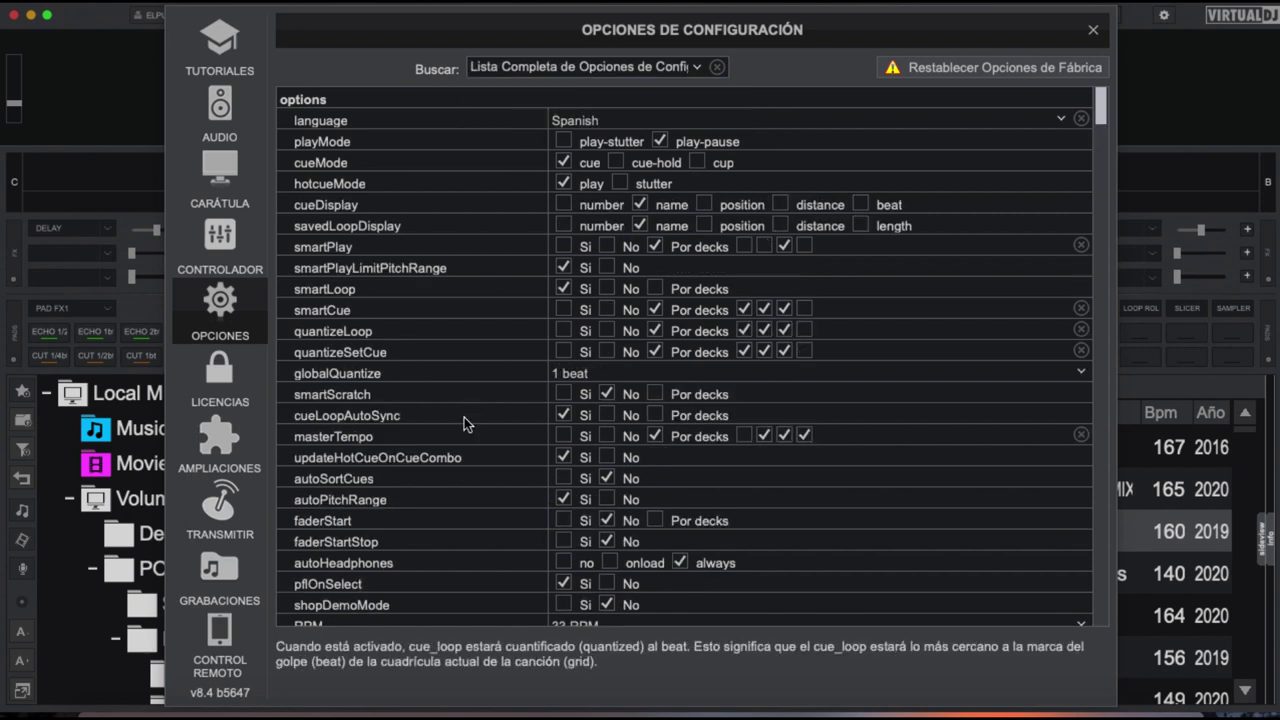
{"action": "scroll", "coordinate": [464, 417], "scroll_direction": "down", "scroll_amount": 10}
{"action": "scroll", "coordinate": [464, 418], "scroll_direction": "down", "scroll_amount": 16}
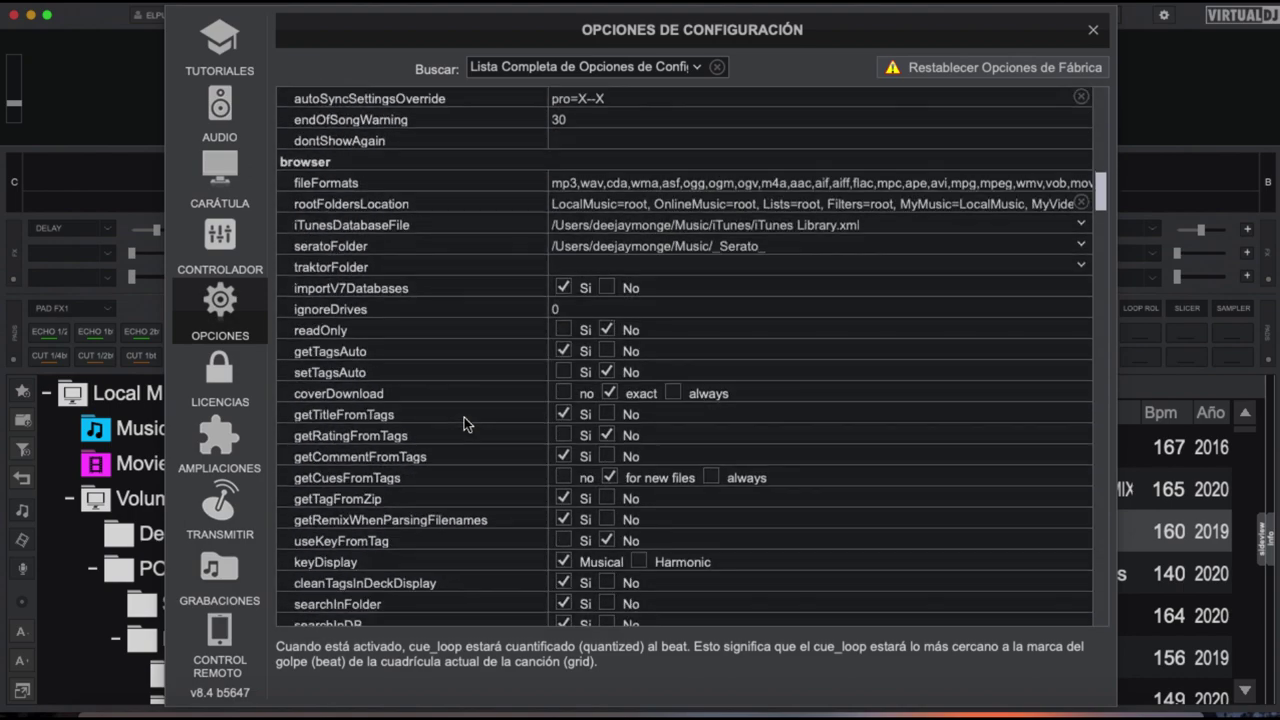
{"action": "scroll", "coordinate": [464, 417], "scroll_direction": "down", "scroll_amount": 20}
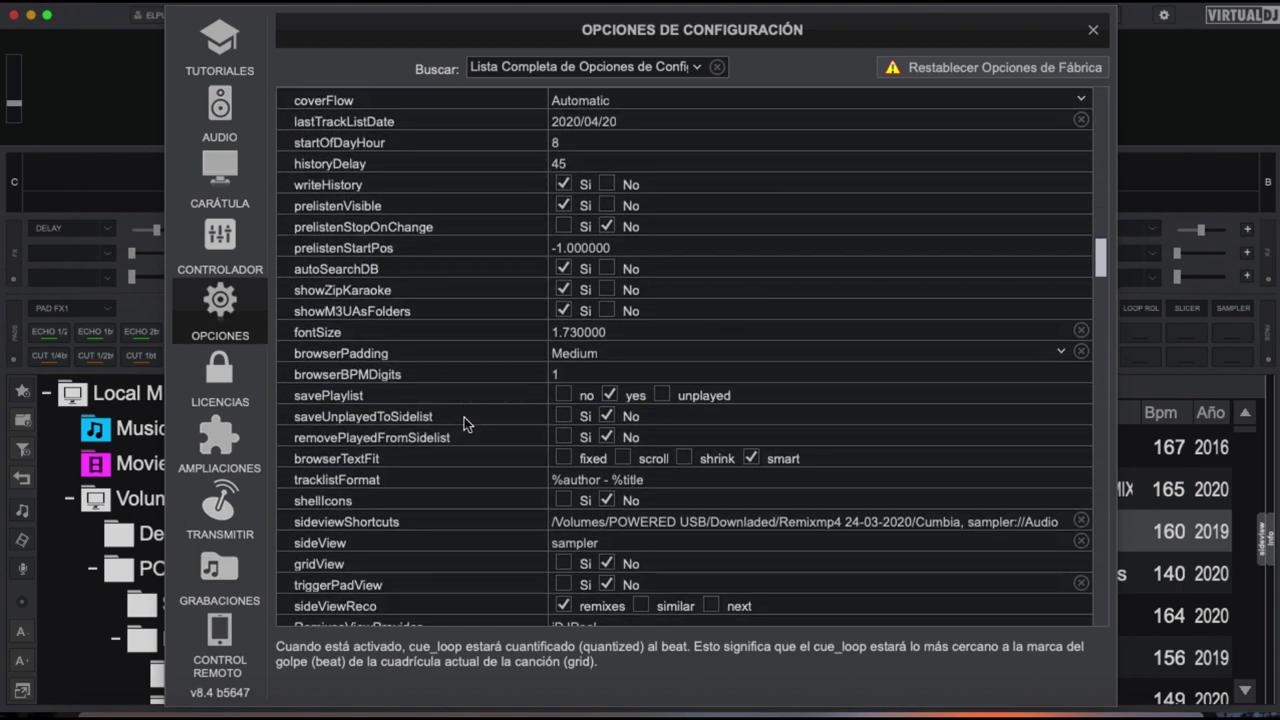
{"action": "scroll", "coordinate": [464, 417], "scroll_direction": "down", "scroll_amount": 13}
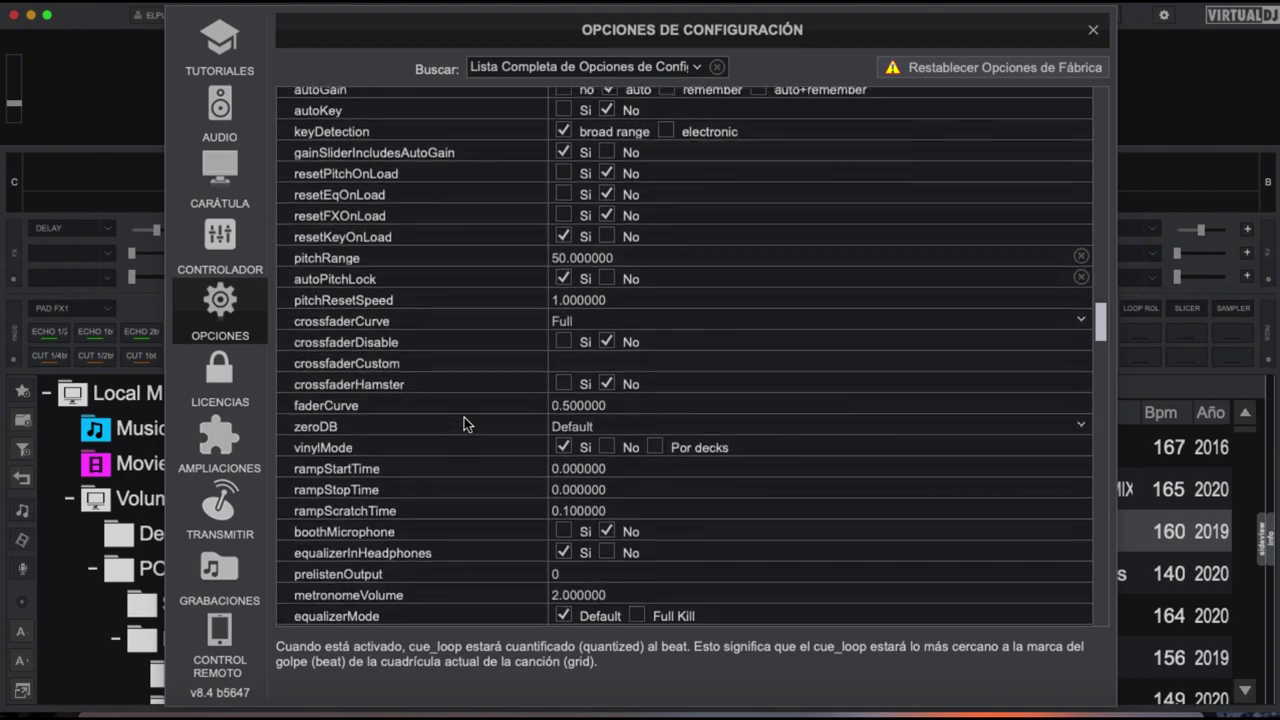
{"action": "scroll", "coordinate": [466, 426], "scroll_direction": "down", "scroll_amount": 13}
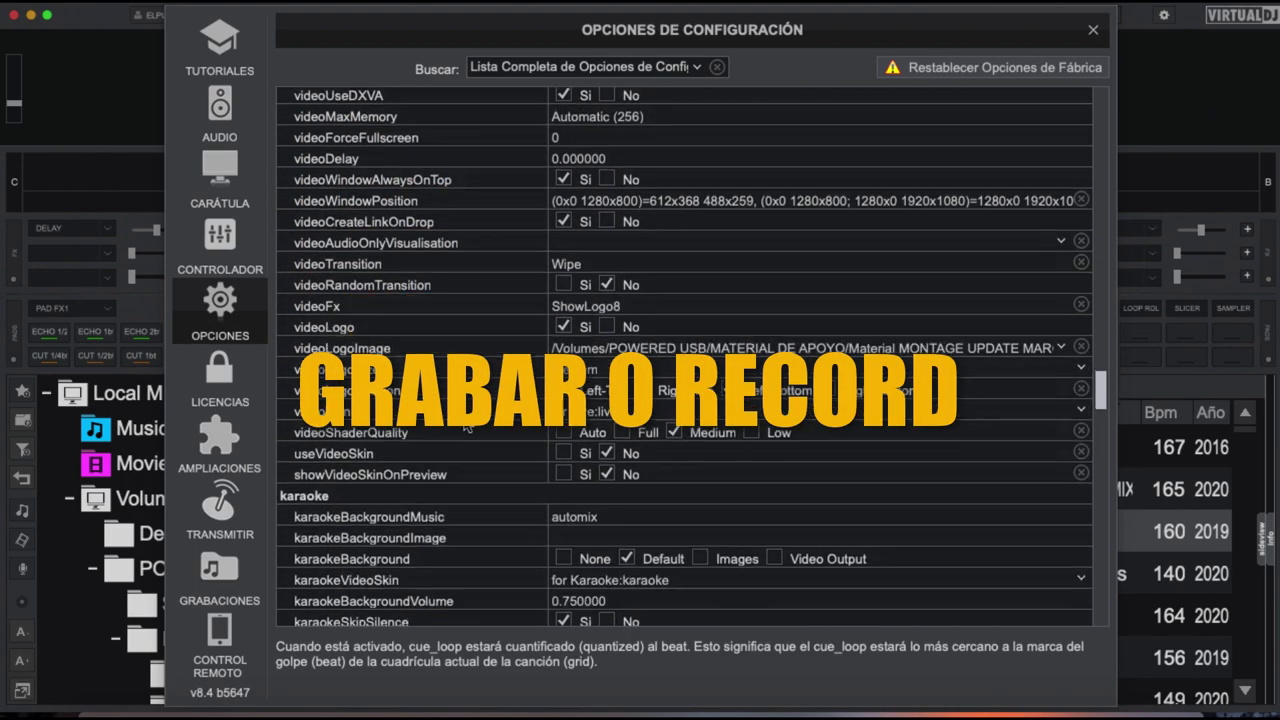
{"action": "scroll", "coordinate": [466, 426], "scroll_direction": "down", "scroll_amount": 13}
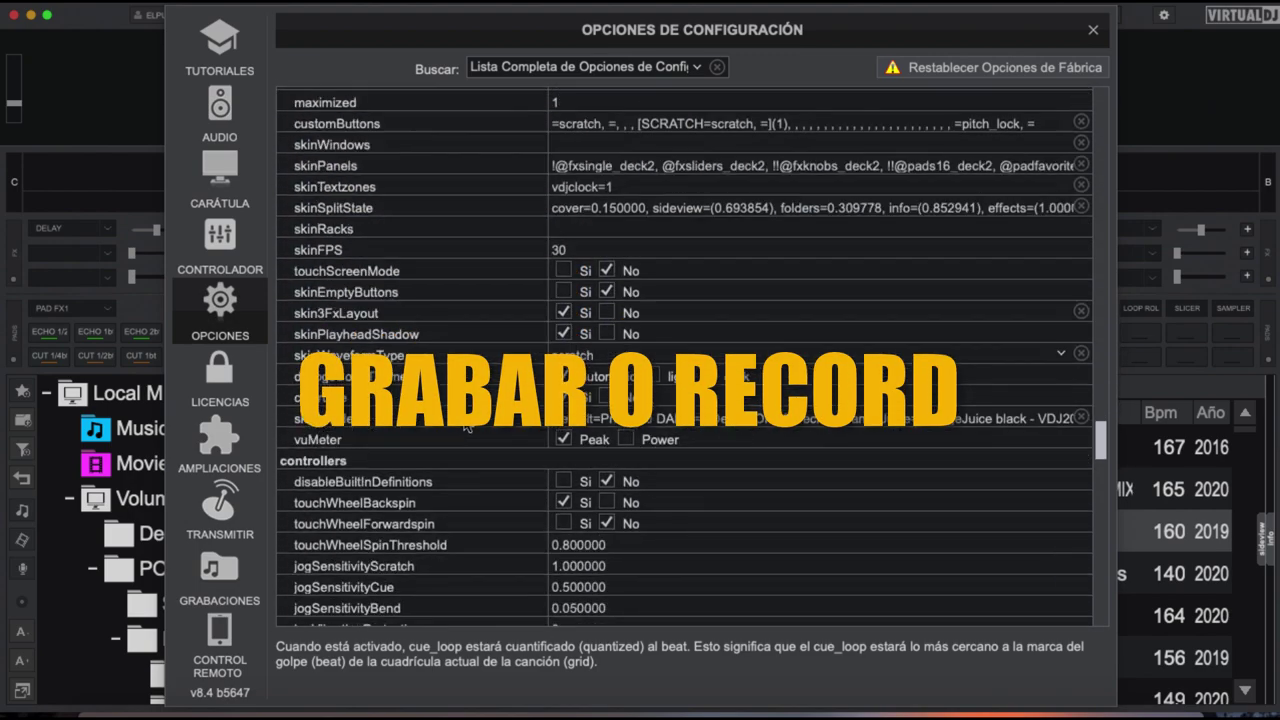
{"action": "scroll", "coordinate": [466, 426], "scroll_direction": "down", "scroll_amount": 8}
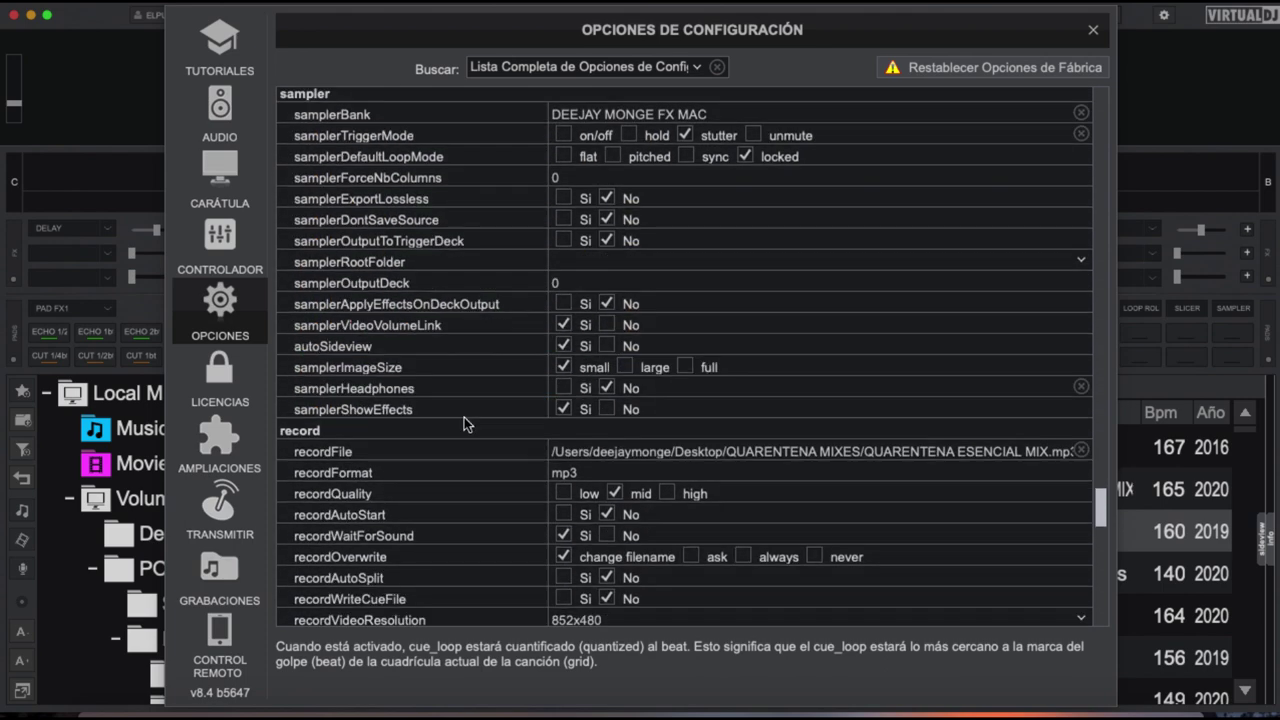
{"action": "scroll", "coordinate": [466, 426], "scroll_direction": "down", "scroll_amount": 3}
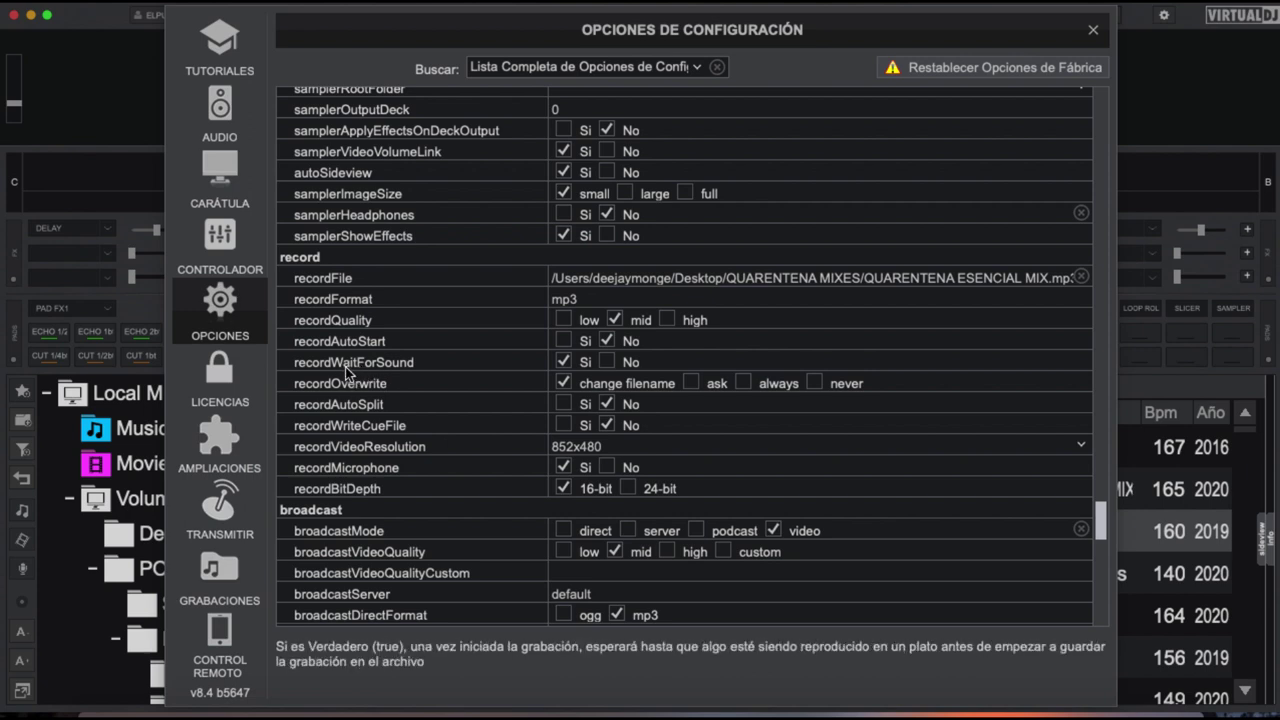
- Examine the recordWaitForSound choices and the resolutions offered for recordVideoResolution, keeping the current settings
{"action": "left_click", "coordinate": [608, 364]}
{"action": "left_click", "coordinate": [562, 366]}
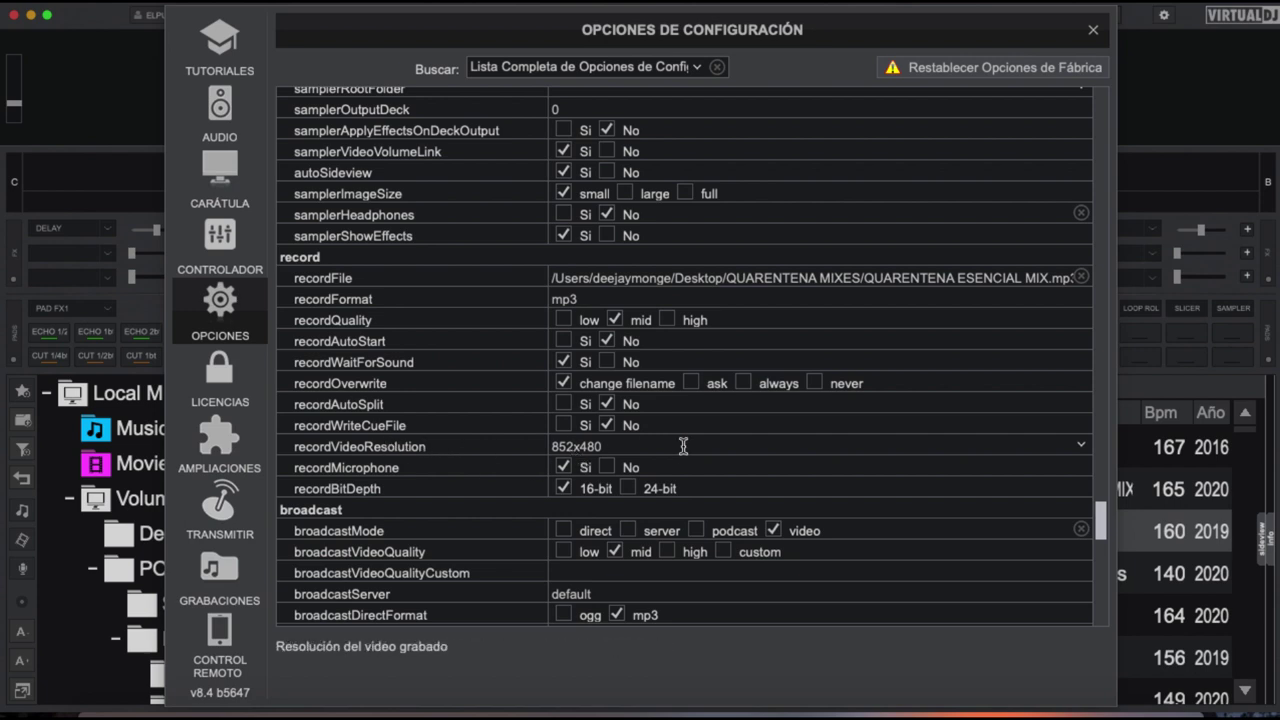
{"action": "left_click", "coordinate": [1081, 446]}
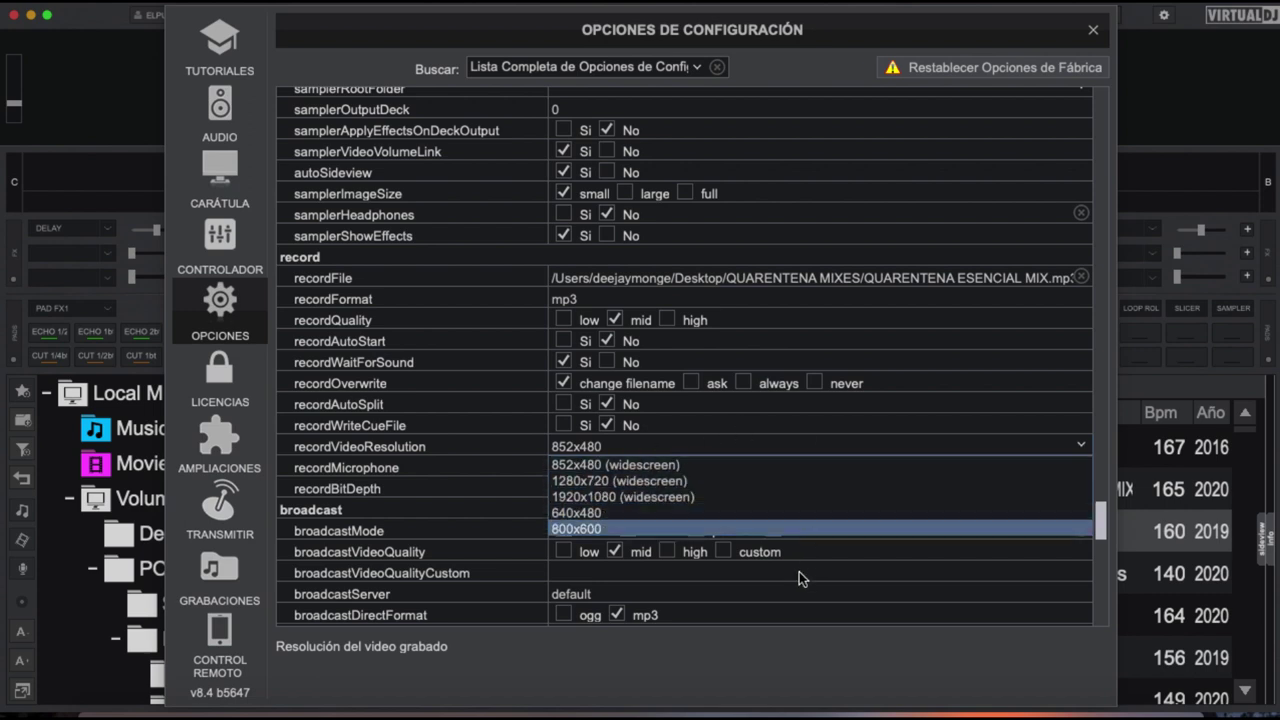
{"action": "left_click", "coordinate": [440, 490]}
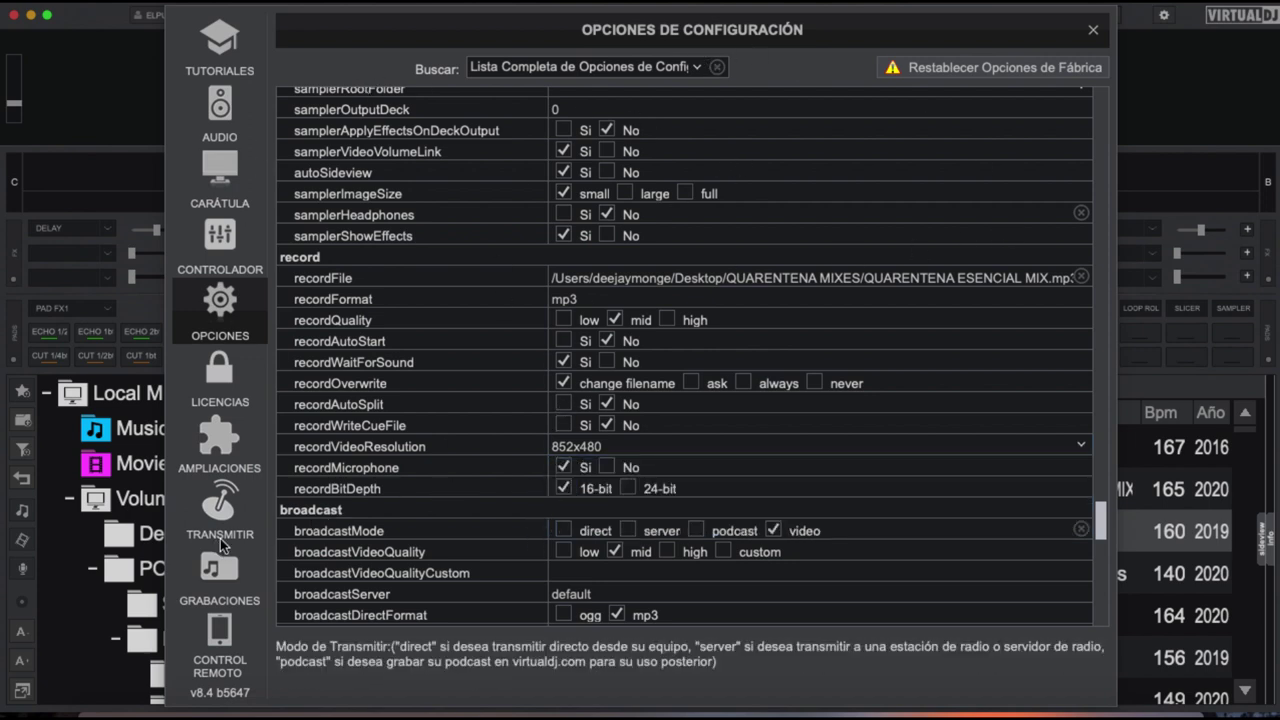
- Make a test recording while loading the highlighted 160 BPM track, moving the video preview clear of the recording controls
{"action": "left_click", "coordinate": [220, 573]}
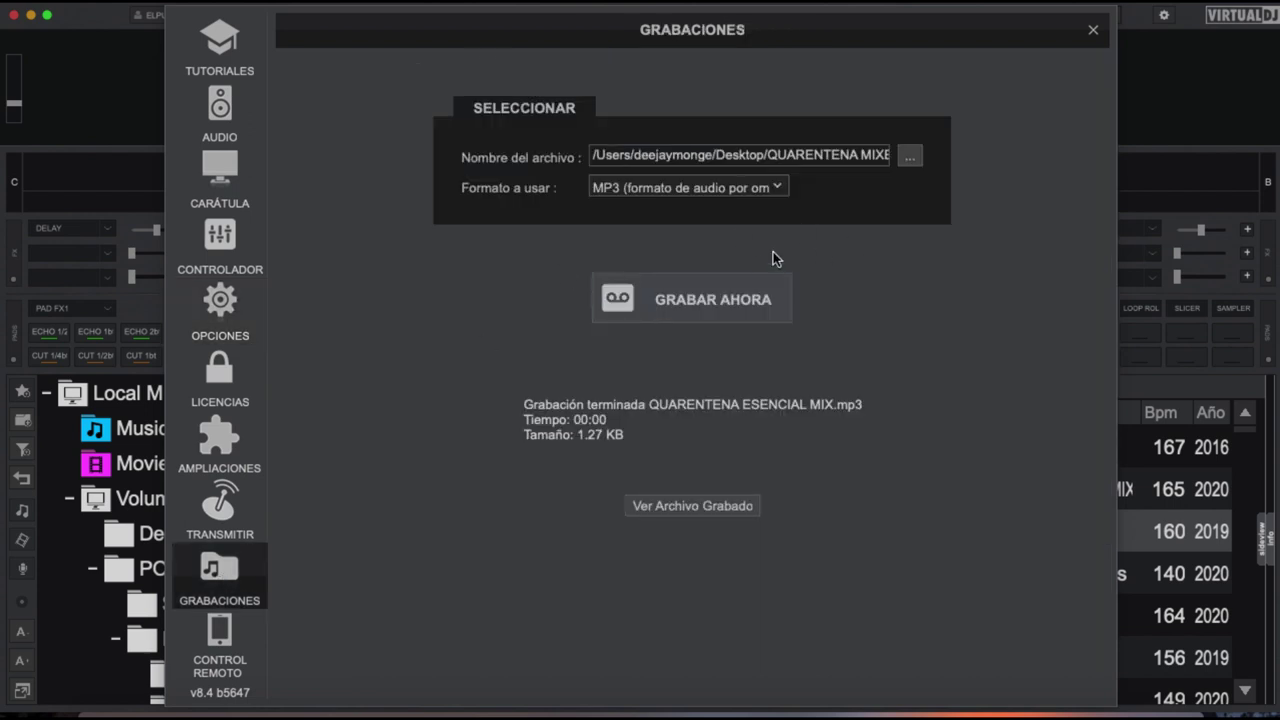
{"action": "left_click", "coordinate": [755, 303]}
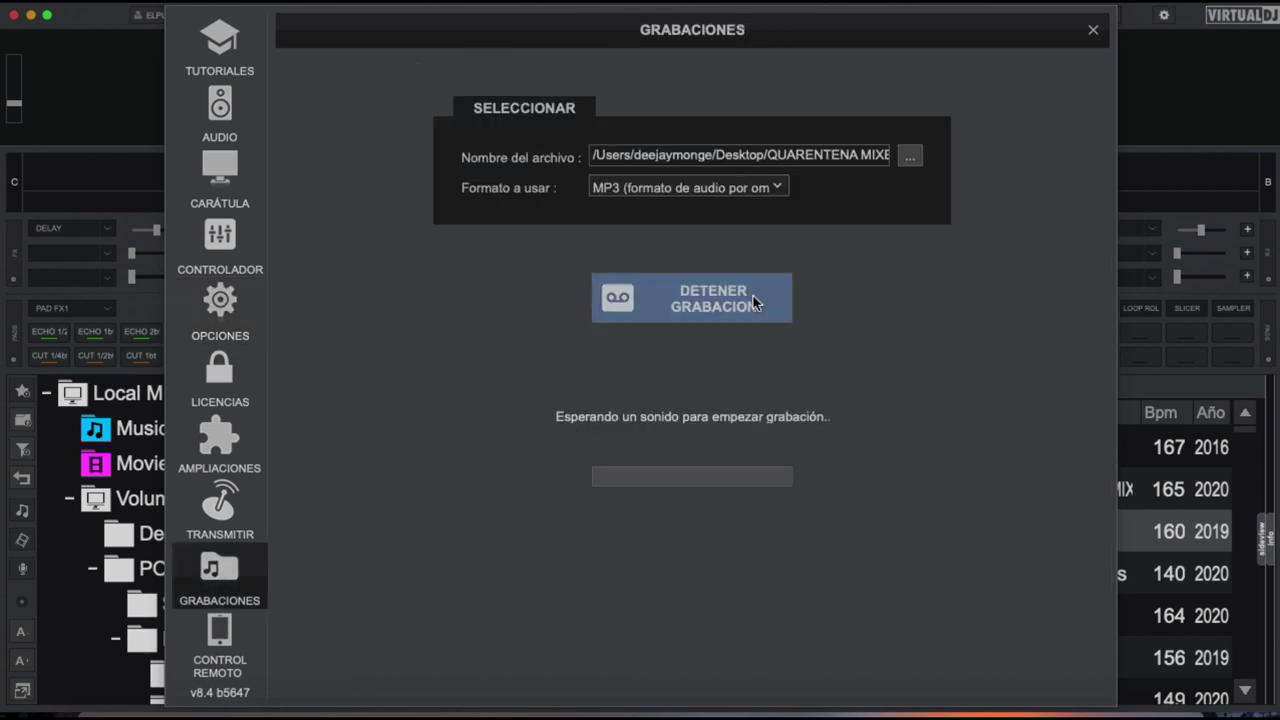
{"action": "double_click", "coordinate": [1168, 532]}
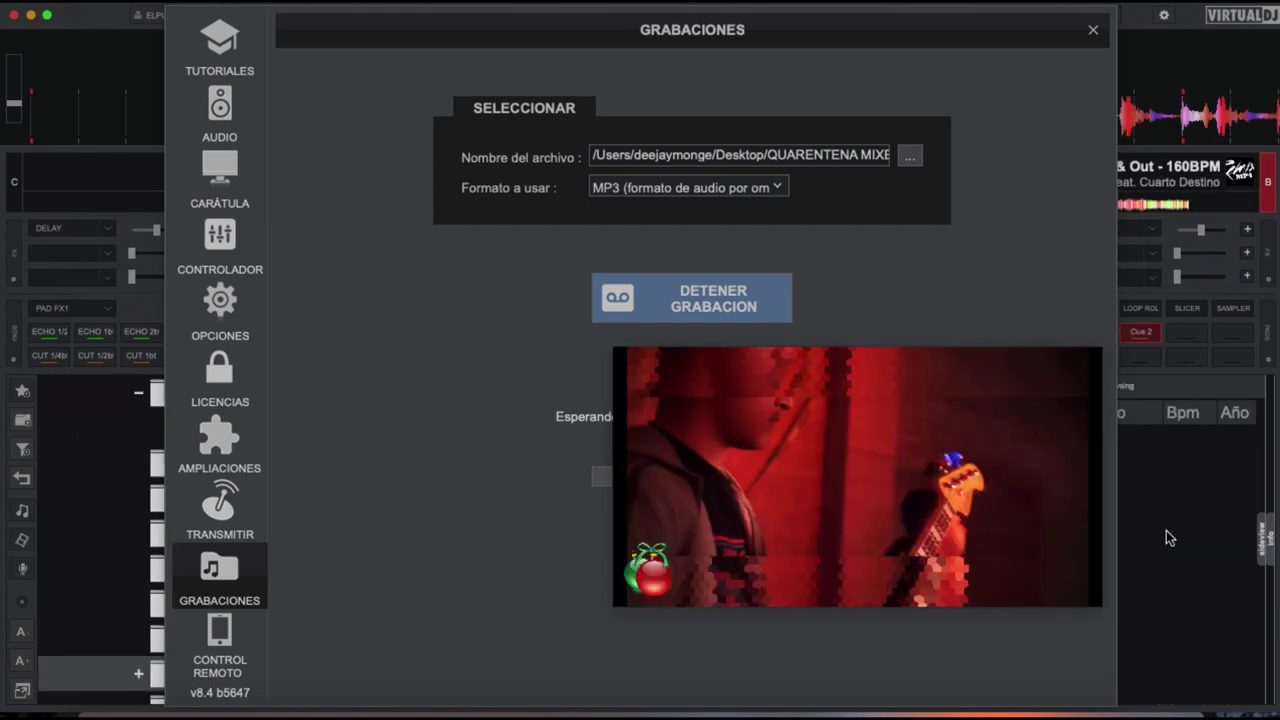
{"action": "left_click_drag", "start_coordinate": [910, 435], "coordinate": [771, 145]}
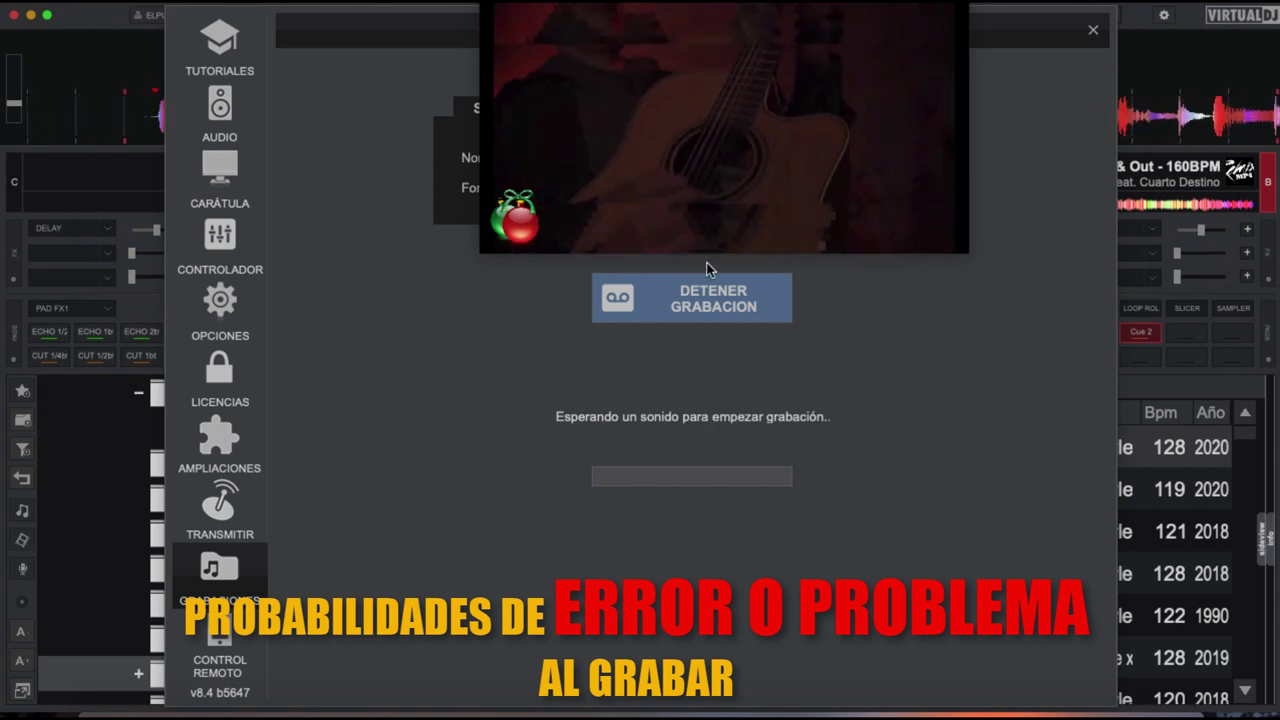
{"action": "left_click", "coordinate": [695, 315]}
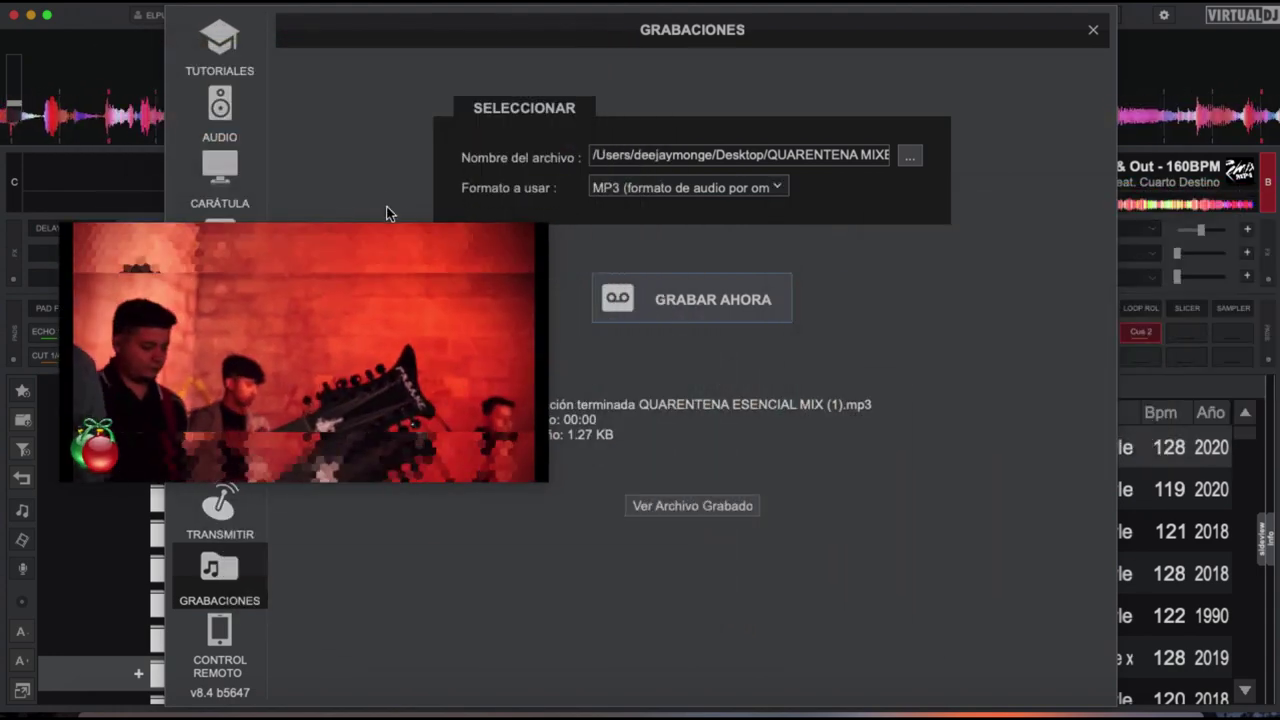
- Start another recording and check the audio configuration's output channels and recording input
{"action": "left_click", "coordinate": [685, 308]}
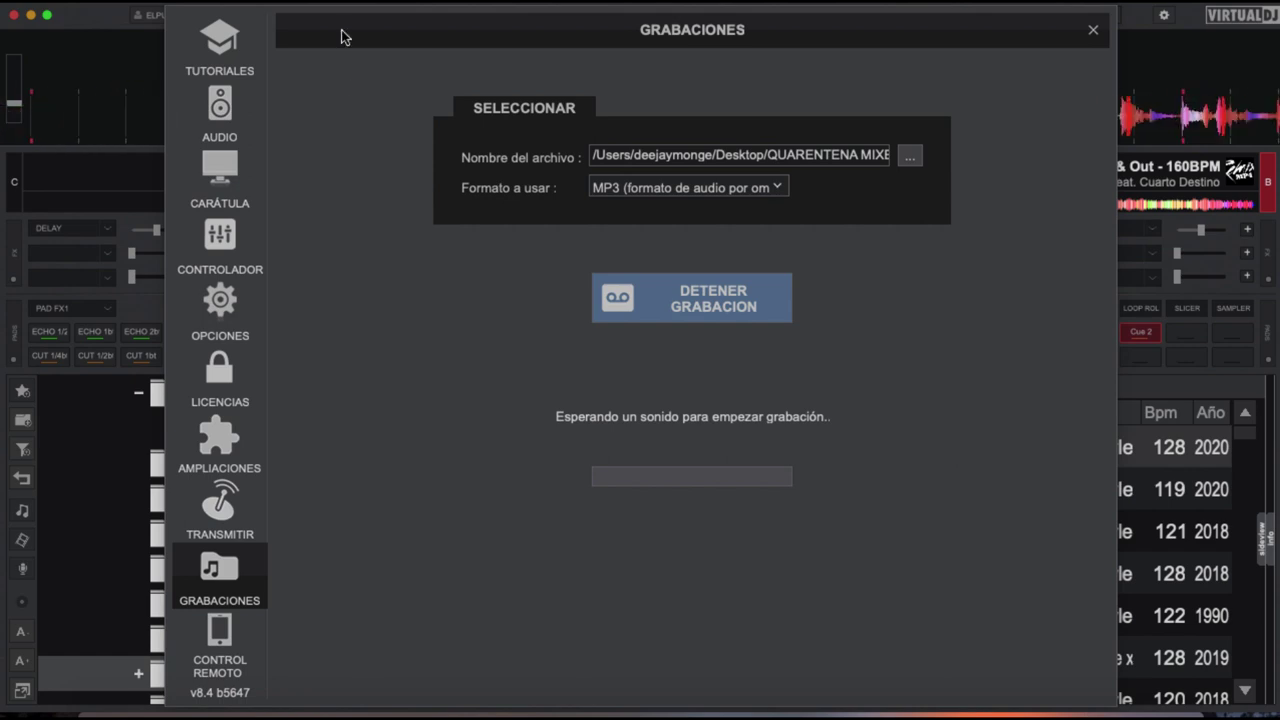
{"action": "left_click", "coordinate": [233, 299]}
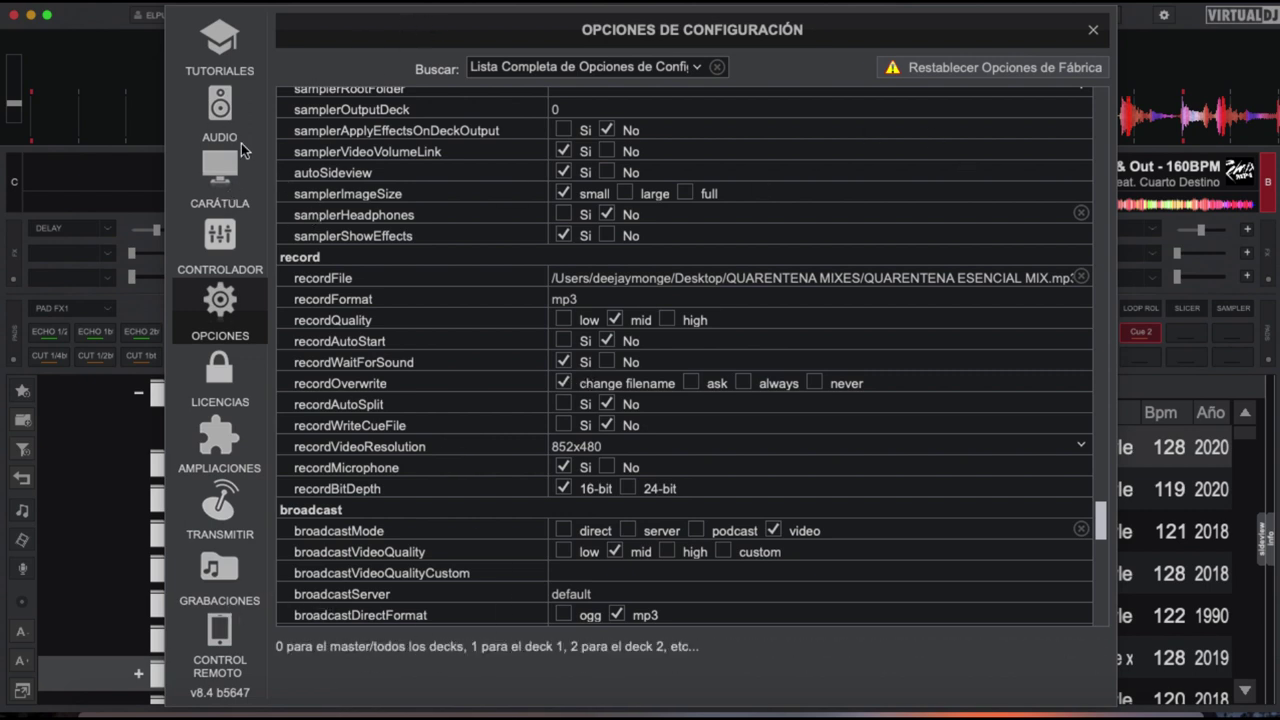
{"action": "left_click", "coordinate": [236, 117]}
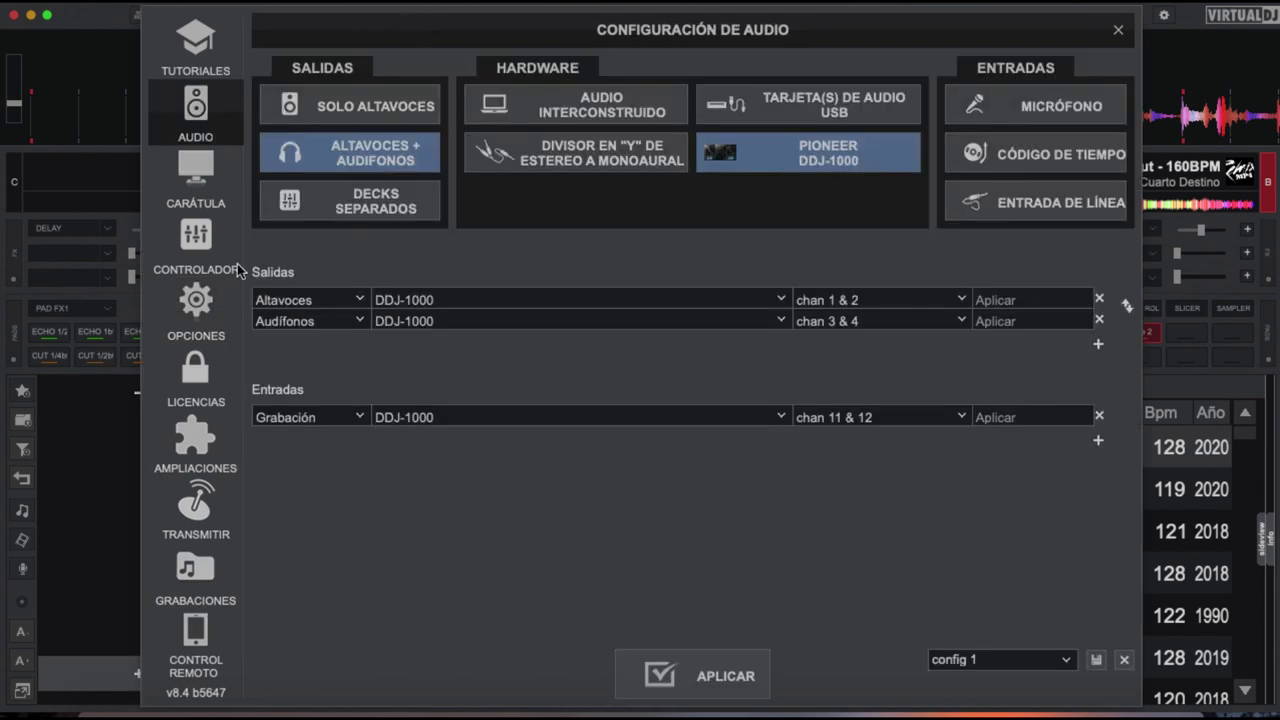
{"action": "left_click", "coordinate": [195, 442]}
{"action": "left_click", "coordinate": [195, 575]}
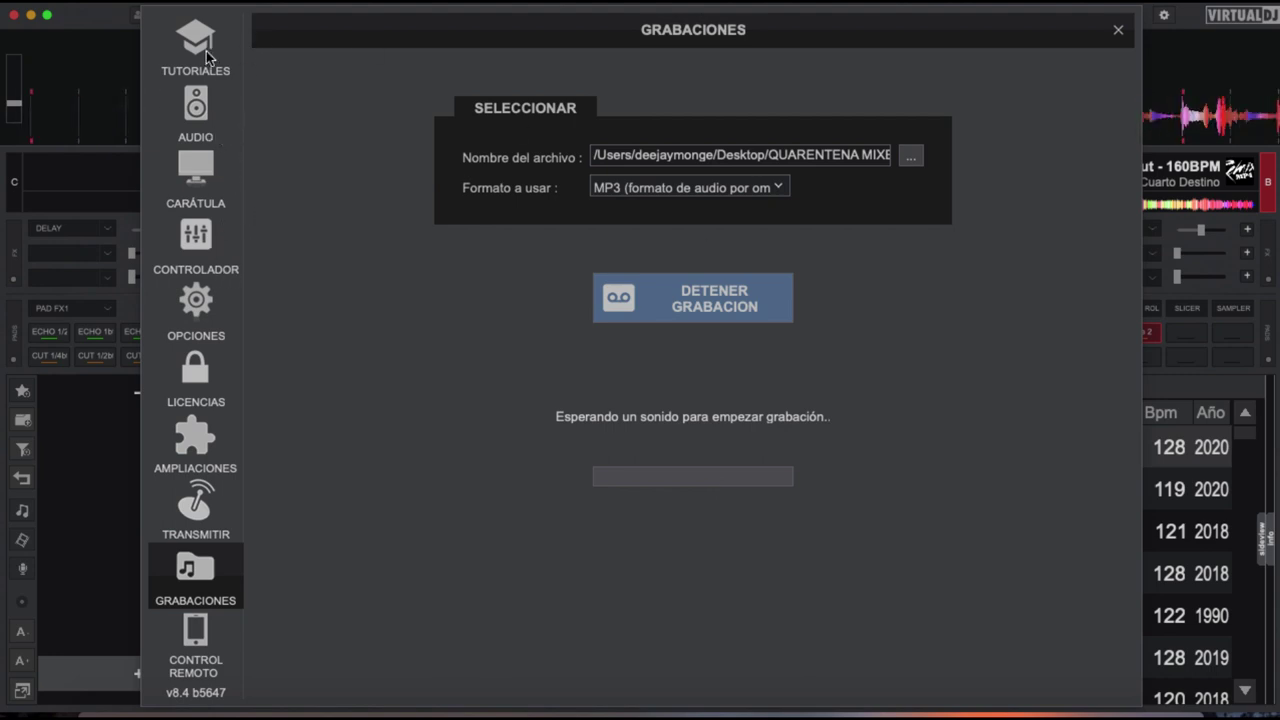
- Apply the audio configuration with DDJ-1000 speakers on chan 1 & 2, headphones on chan 3 & 4 and recording on chan 11 & 12
{"action": "left_click", "coordinate": [211, 114]}
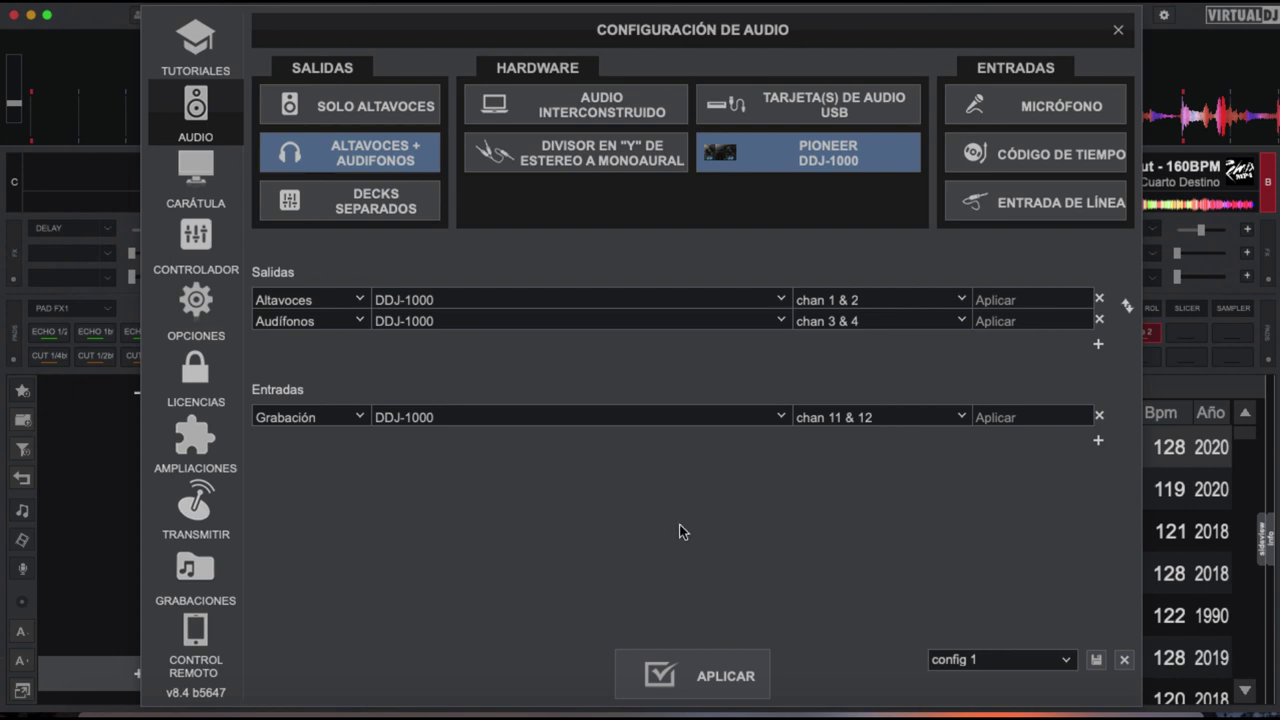
{"action": "left_click", "coordinate": [710, 673]}
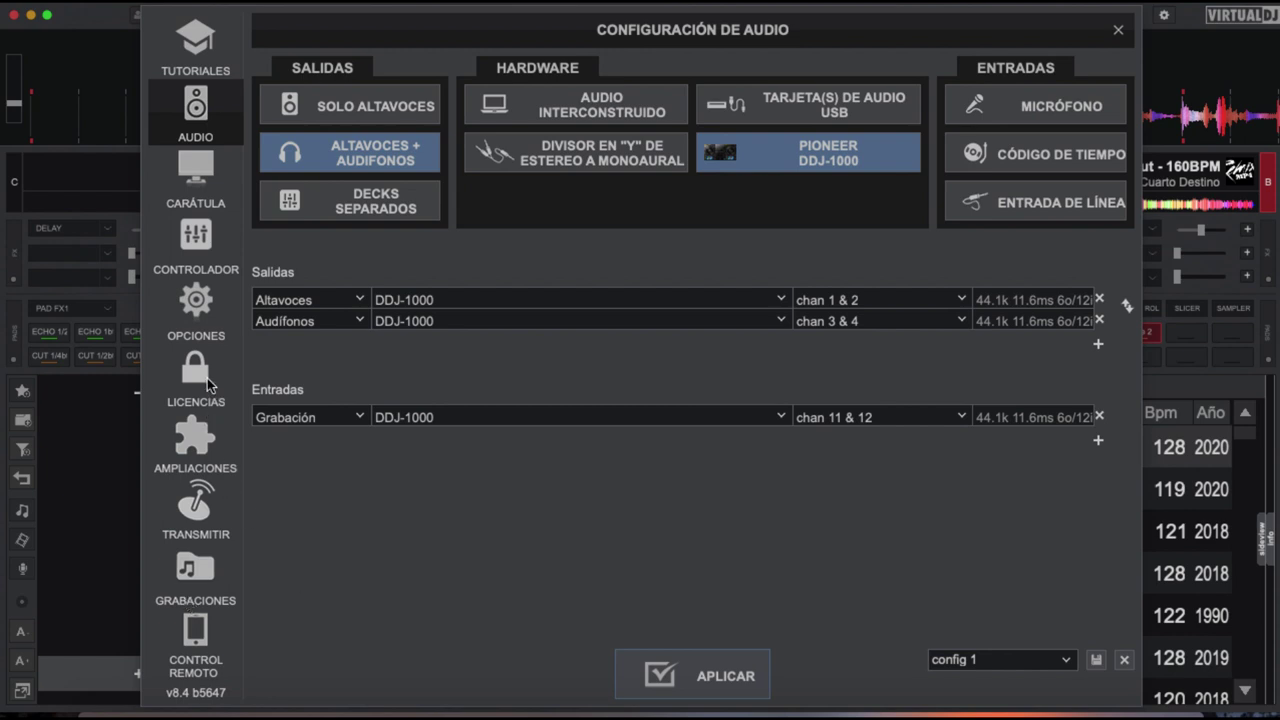
{"action": "left_click", "coordinate": [210, 585]}
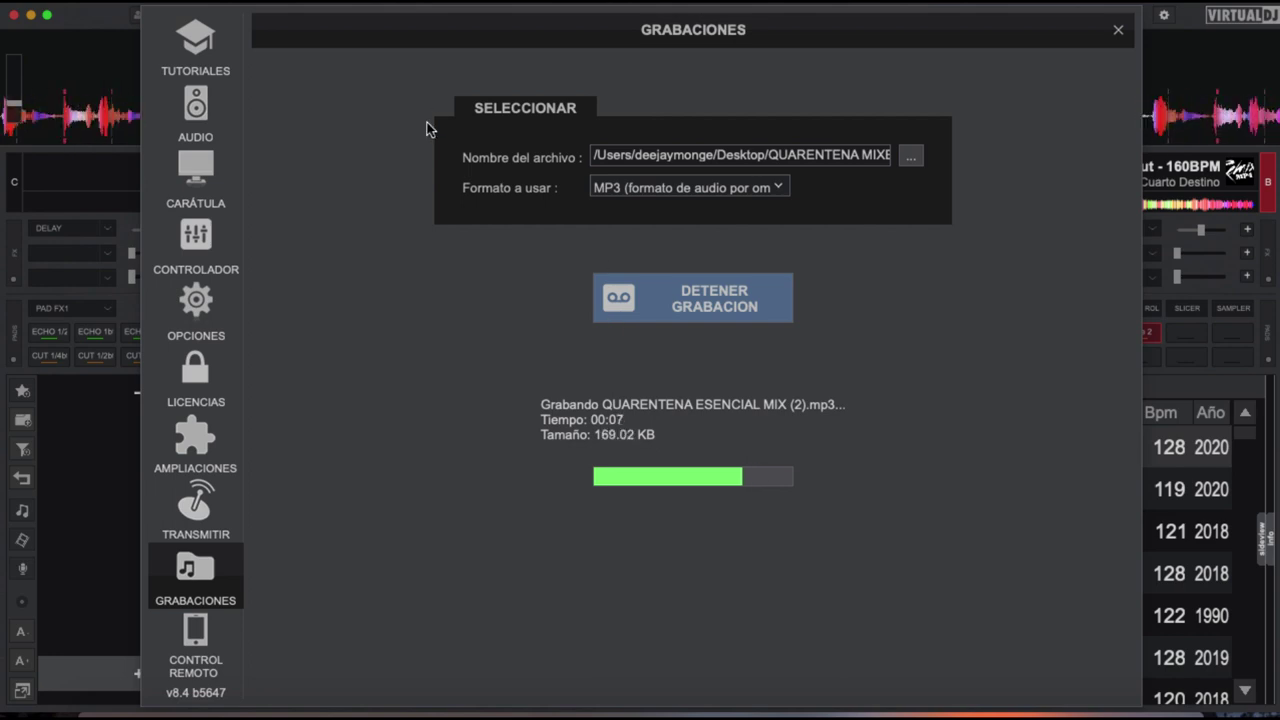
- Shift the settings window aside, then recheck the DDJ-1000 output and recording input channels and reapply the audio configuration
{"action": "left_click_drag", "start_coordinate": [1037, 34], "coordinate": [1134, 16]}
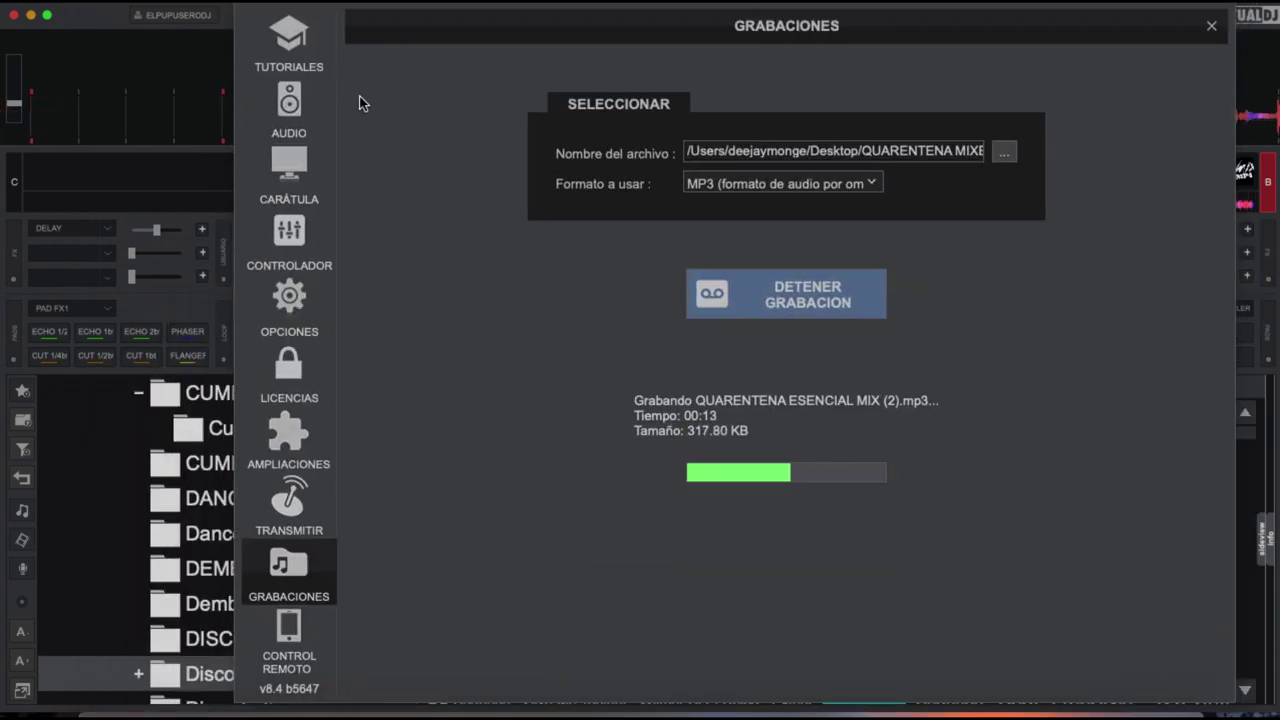
{"action": "left_click", "coordinate": [270, 106]}
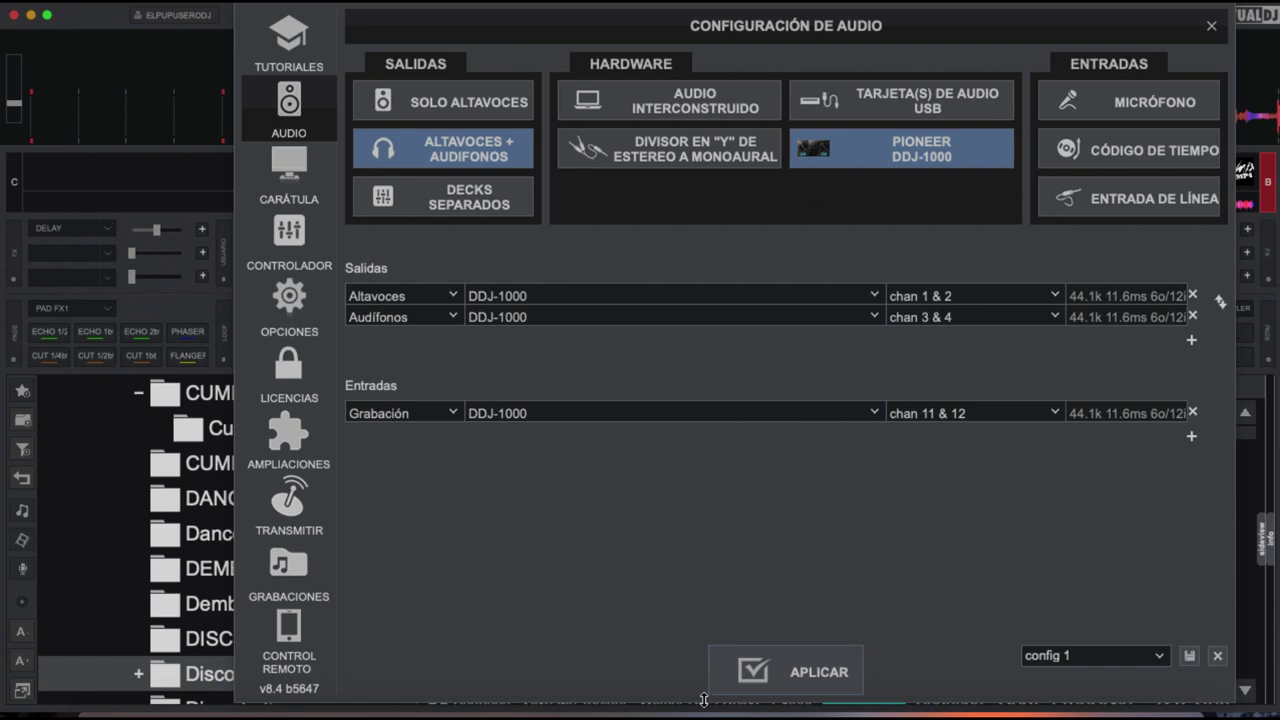
{"action": "left_click", "coordinate": [750, 668]}
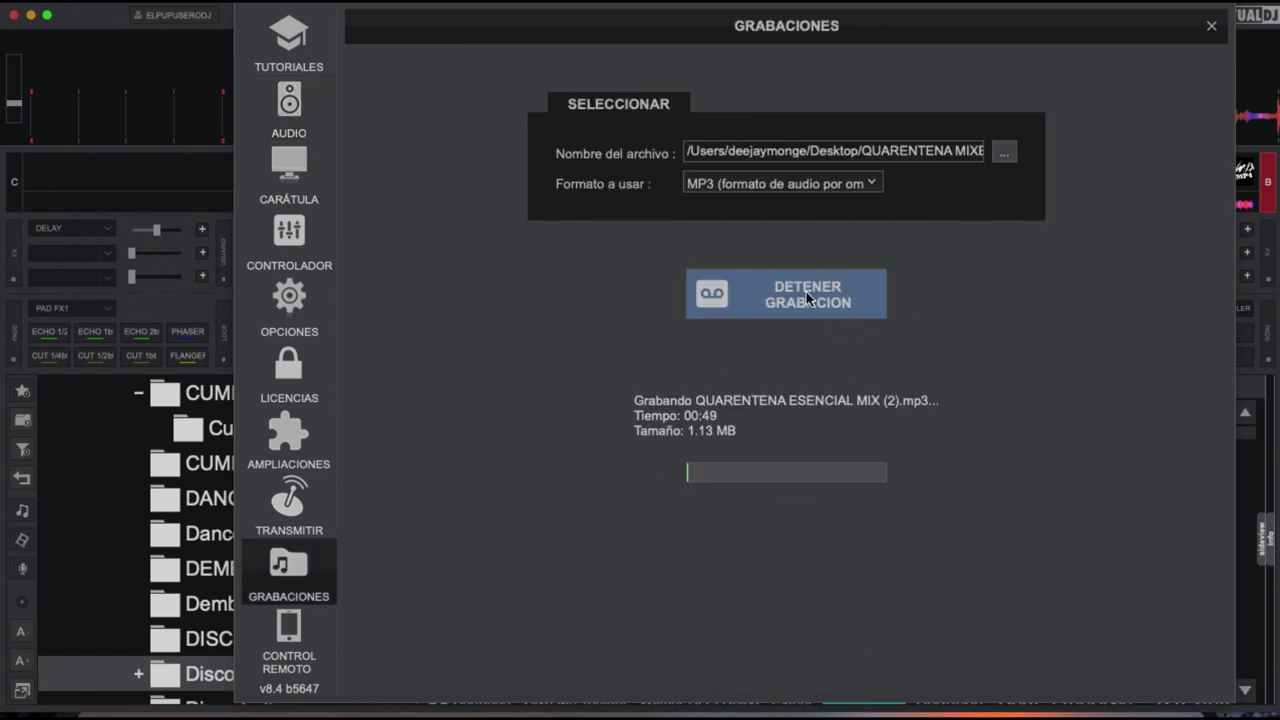
- Stop the MP3 recording and reveal its file in Finder, moving the settings window clear of the folder
{"action": "left_click", "coordinate": [790, 310]}
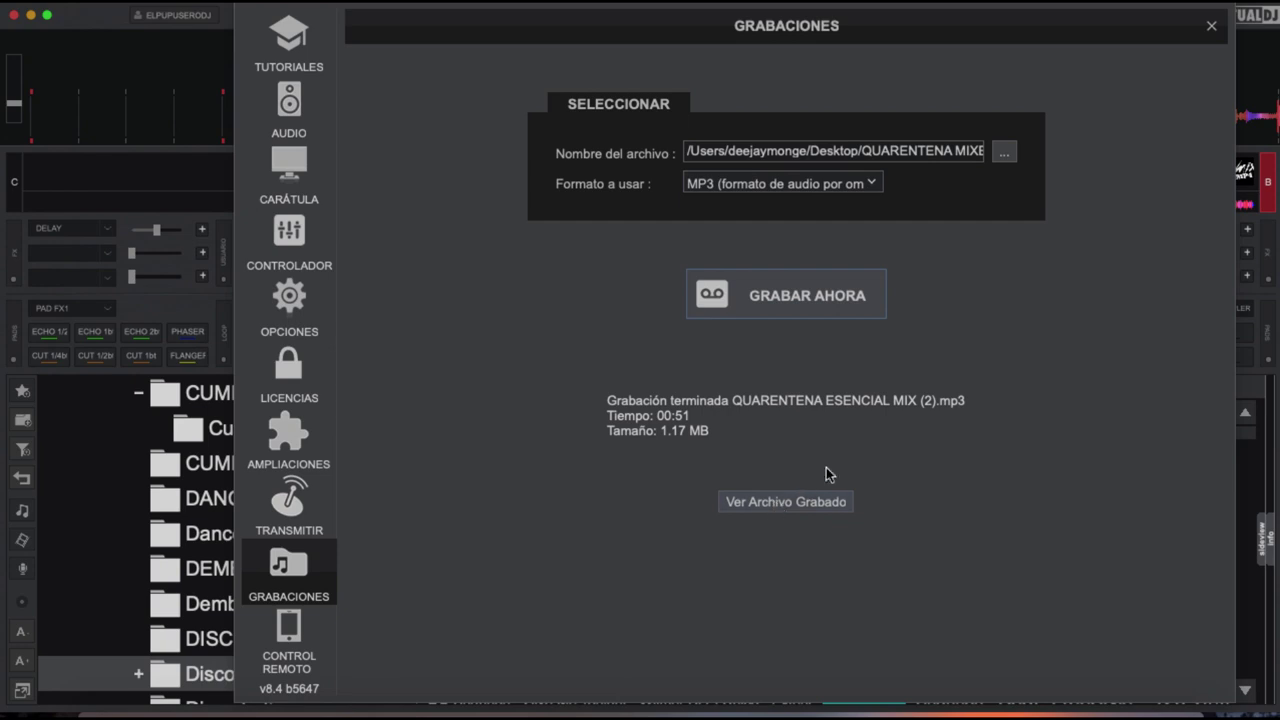
{"action": "left_click", "coordinate": [772, 505]}
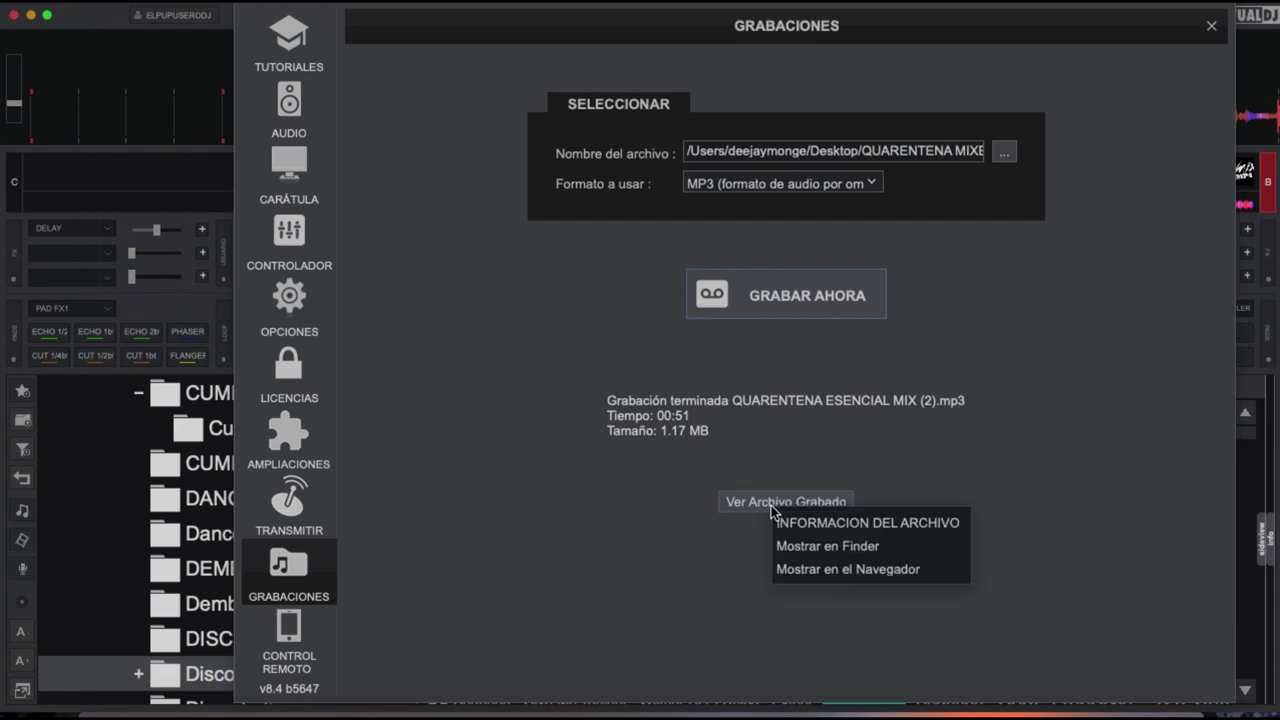
{"action": "left_click", "coordinate": [842, 550]}
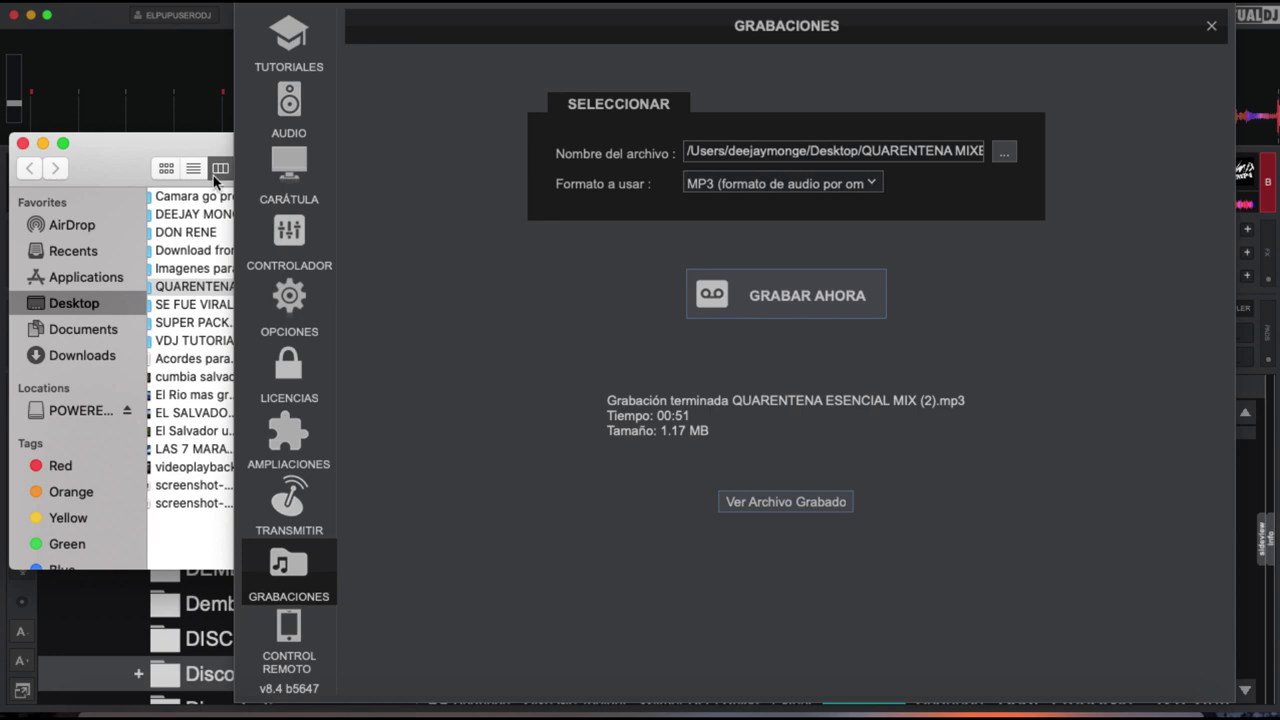
{"action": "left_click_drag", "start_coordinate": [118, 166], "coordinate": [154, 152]}
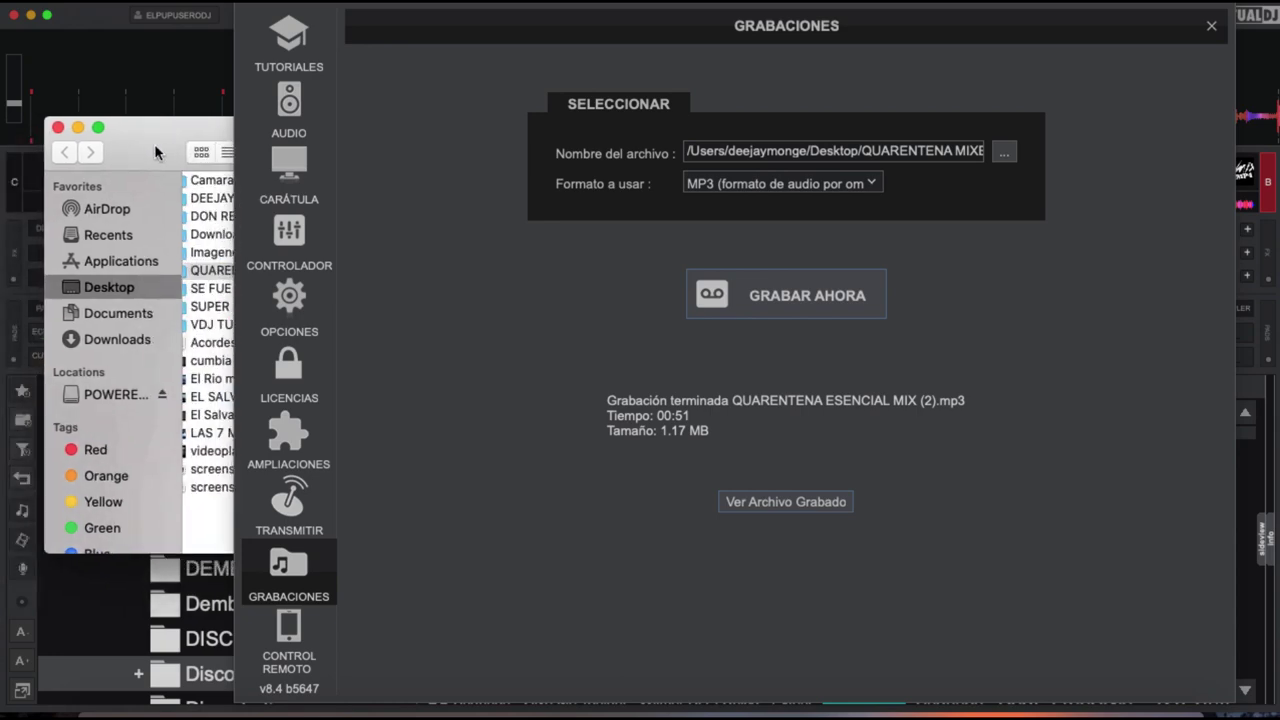
{"action": "left_click", "coordinate": [751, 52]}
{"action": "left_click", "coordinate": [785, 501]}
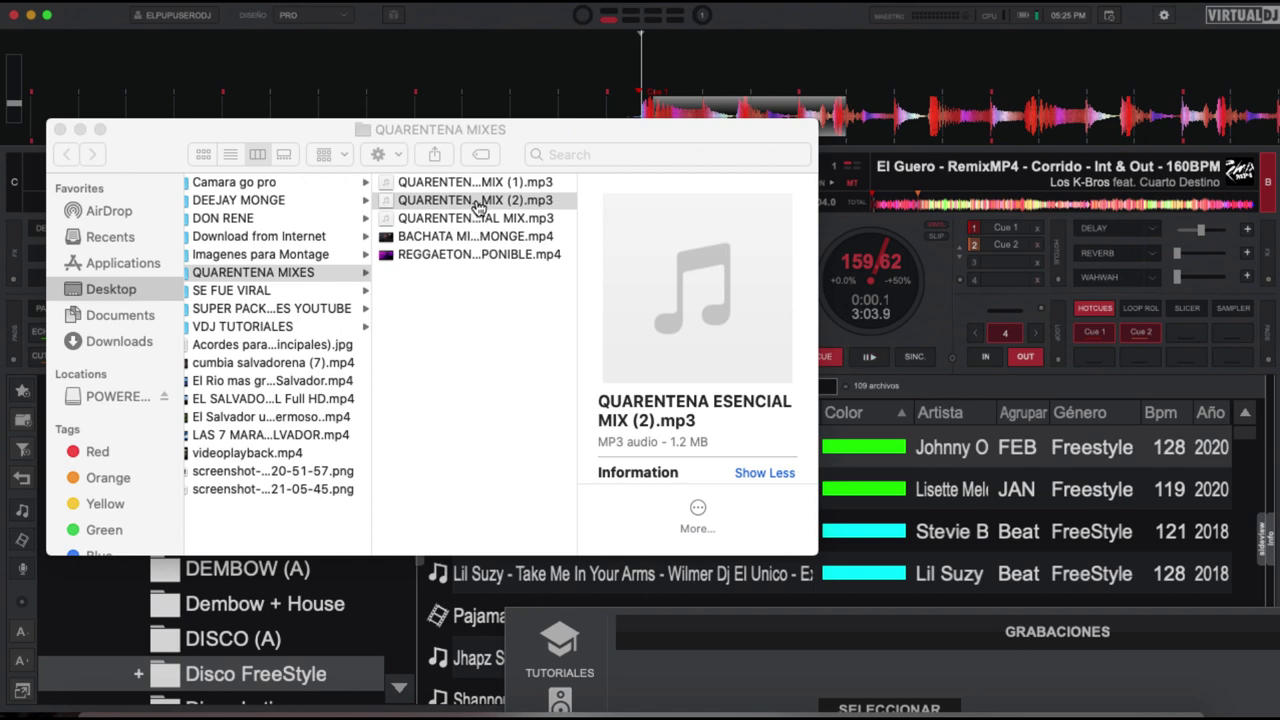
- Rename QUARENTENA ESENCIAL MIX (2).mp3 to just ".mp3" and play a short preview of it
{"action": "left_click", "coordinate": [478, 202]}
{"action": "key", "text": "Return"}
{"action": "key", "text": "BackSpace"}
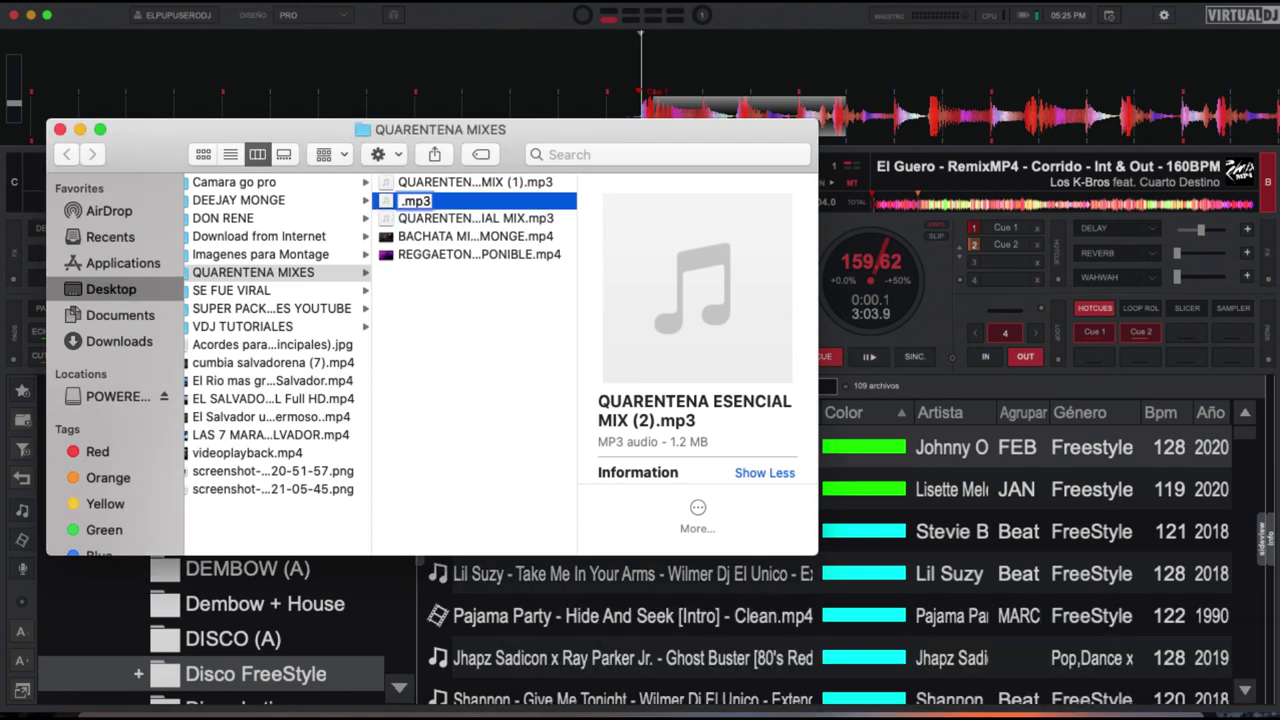
{"action": "key", "text": "Return"}
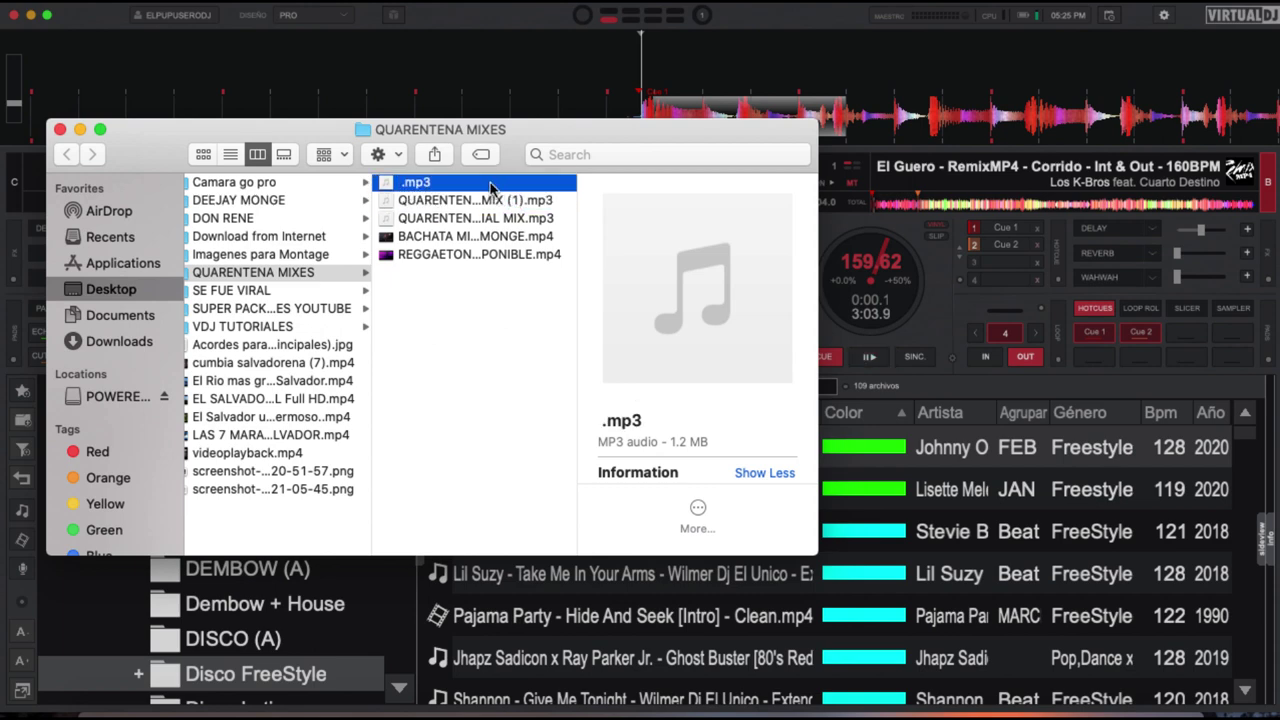
{"action": "left_click_drag", "start_coordinate": [492, 185], "coordinate": [490, 187]}
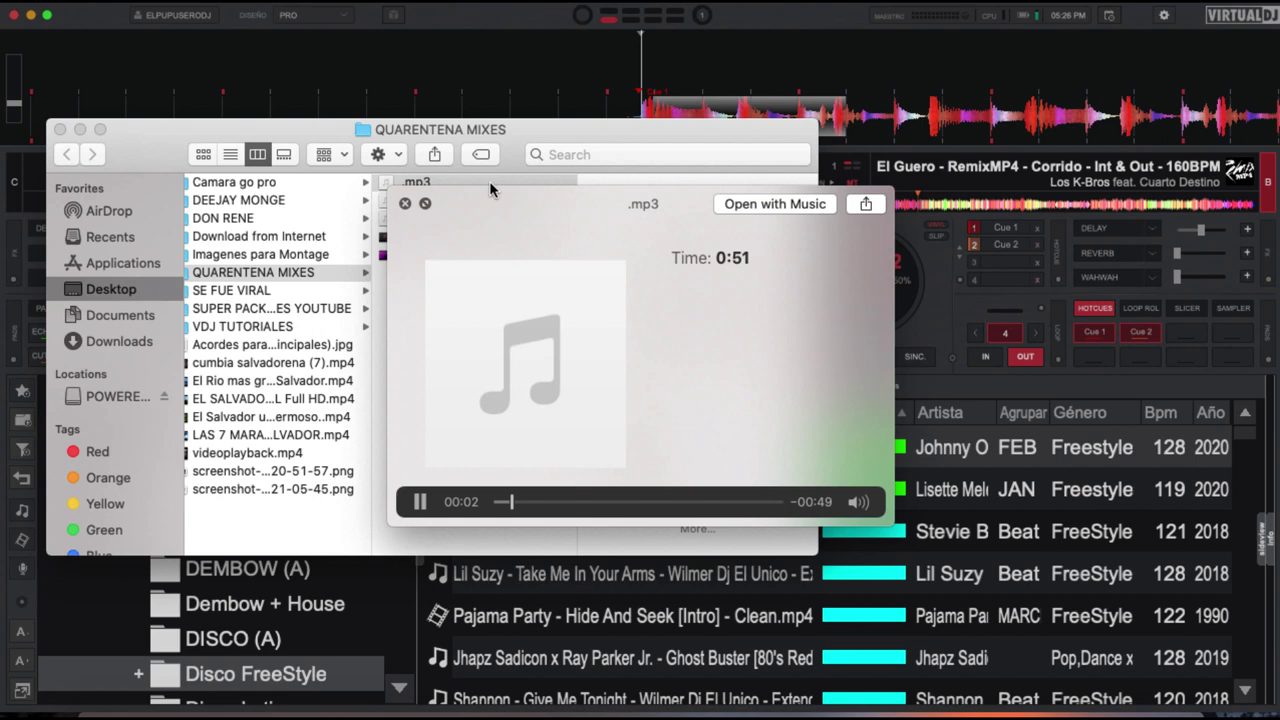
{"action": "left_click", "coordinate": [405, 203]}
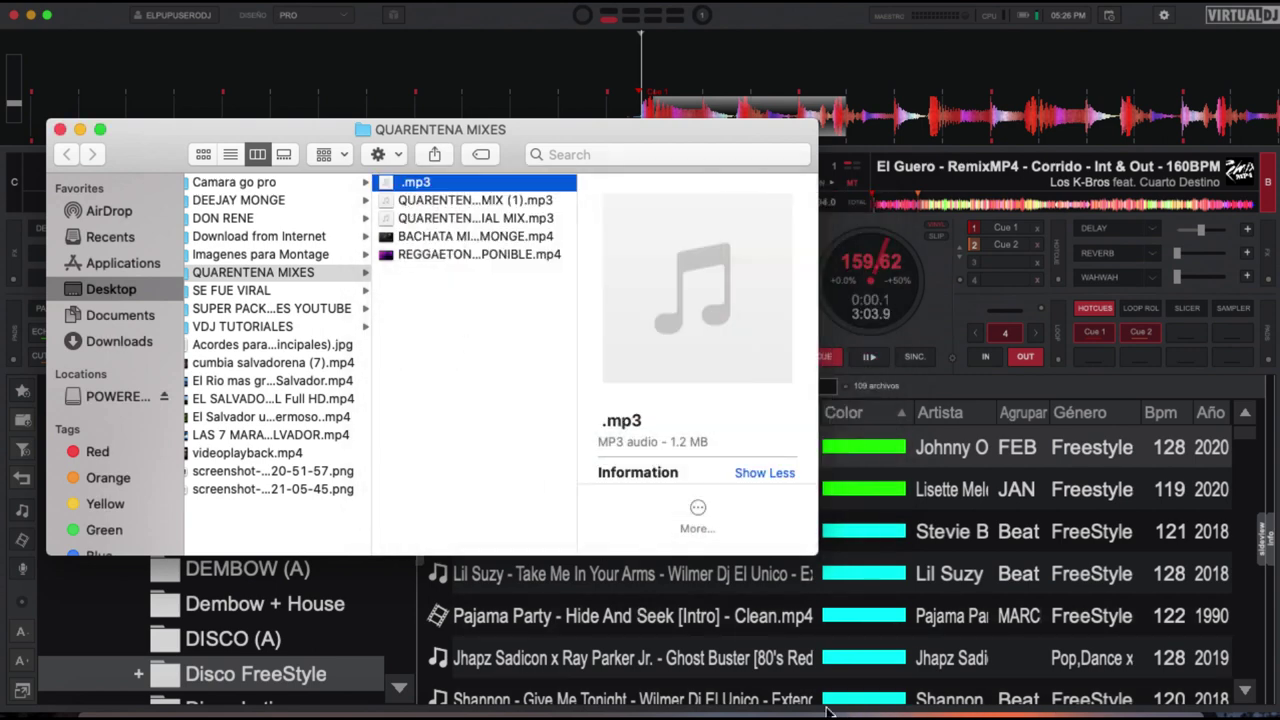
- Set the recording format to MP4 (alternate video format) and make a short test recording
{"action": "left_click", "coordinate": [803, 26]}
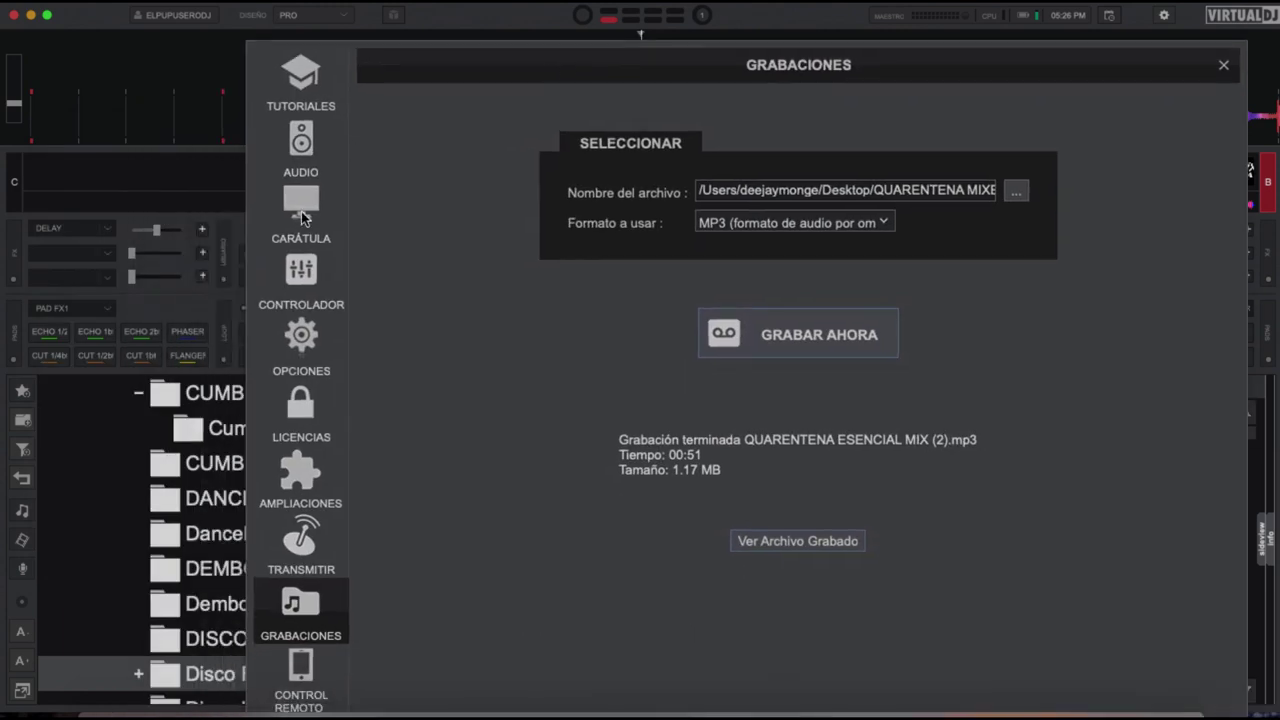
{"action": "left_click", "coordinate": [882, 224]}
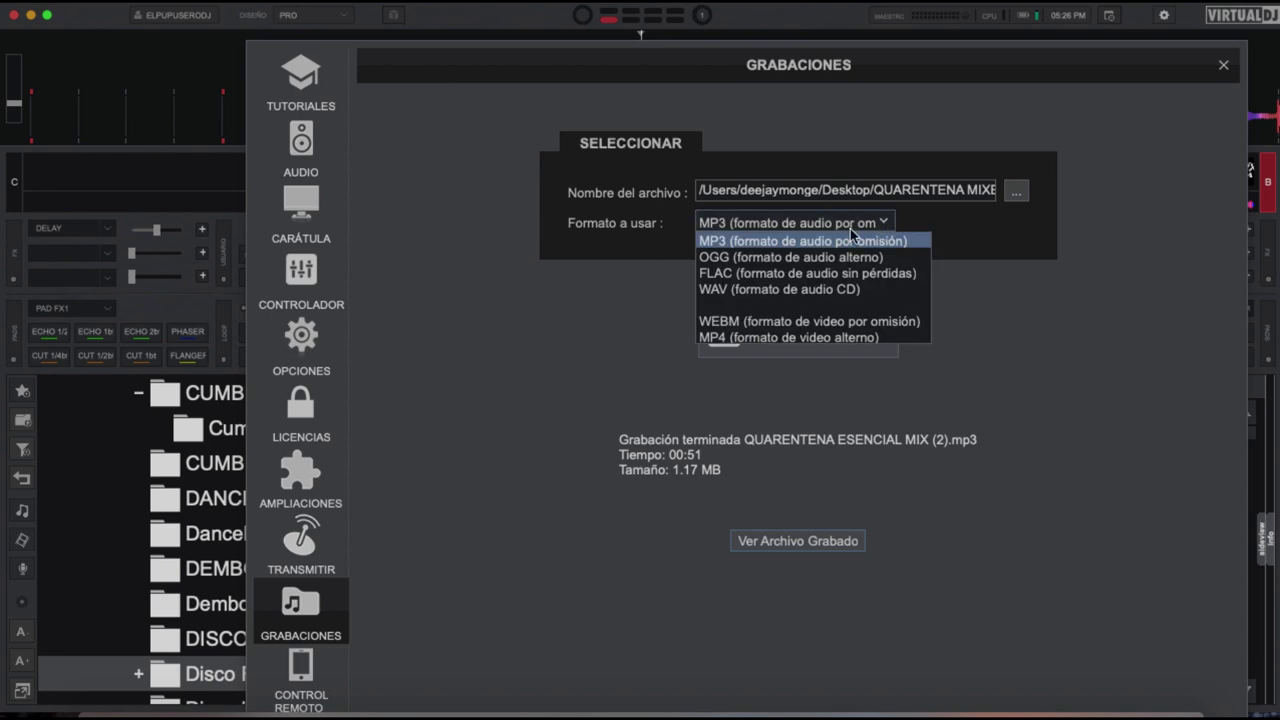
{"action": "left_click", "coordinate": [741, 339]}
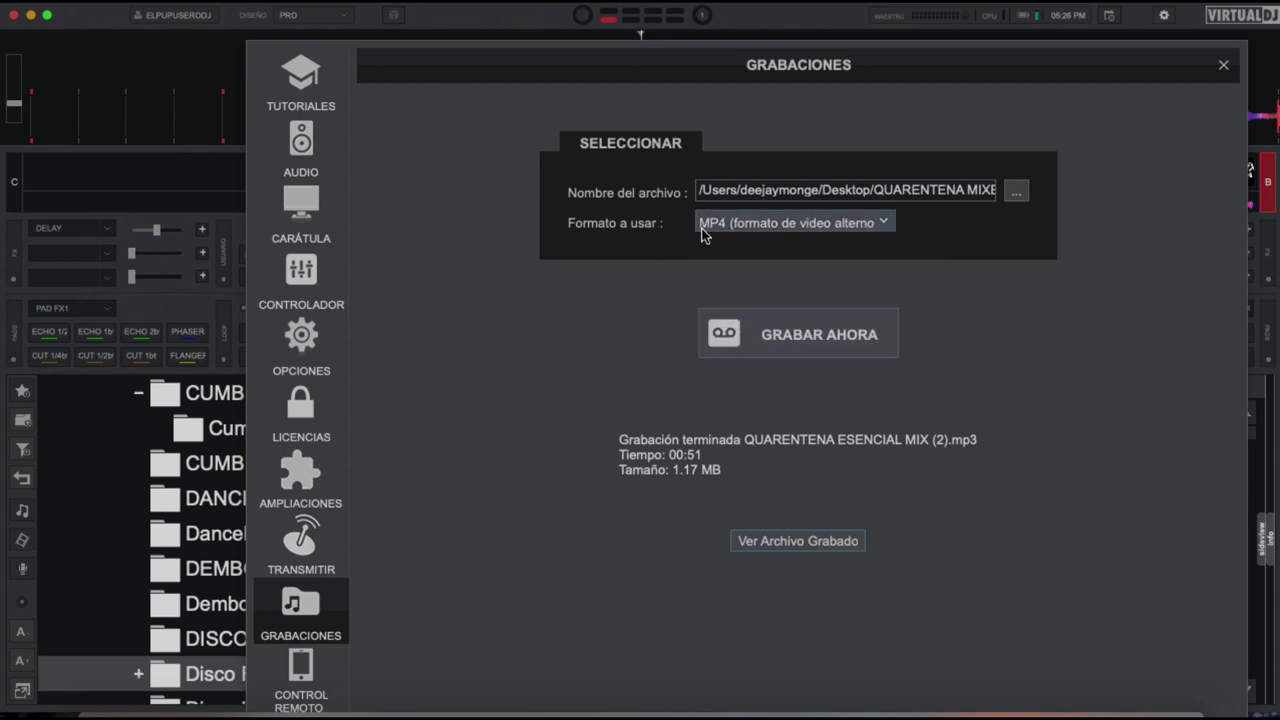
{"action": "left_click", "coordinate": [833, 335]}
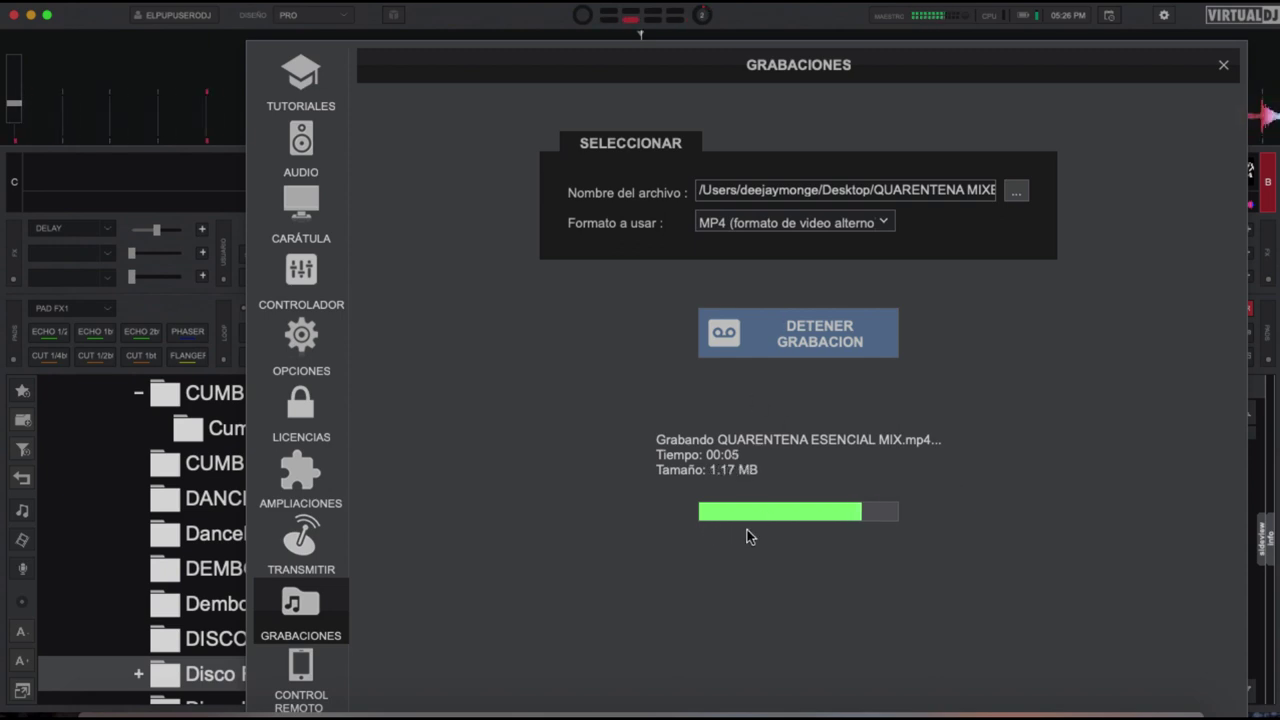
{"action": "left_click", "coordinate": [823, 339]}
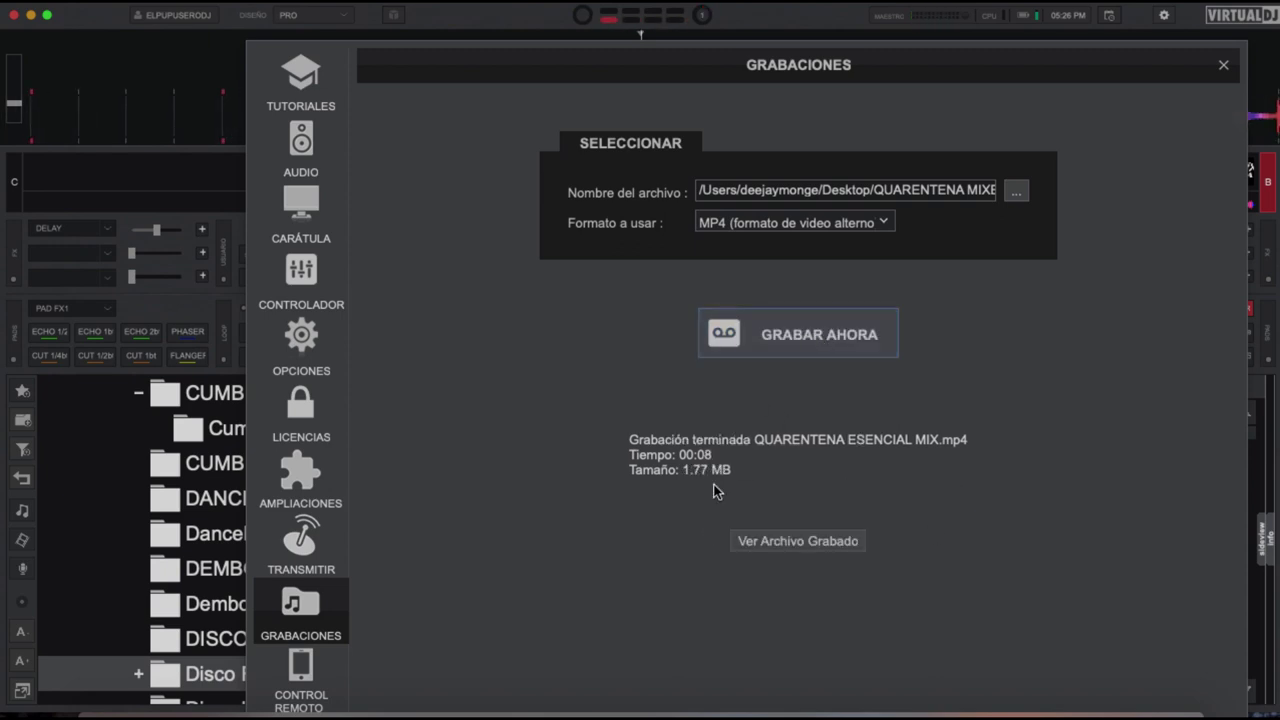
- Reveal the recorded MP4 in Finder and move the settings window clear of the folder
{"action": "left_click", "coordinate": [811, 538]}
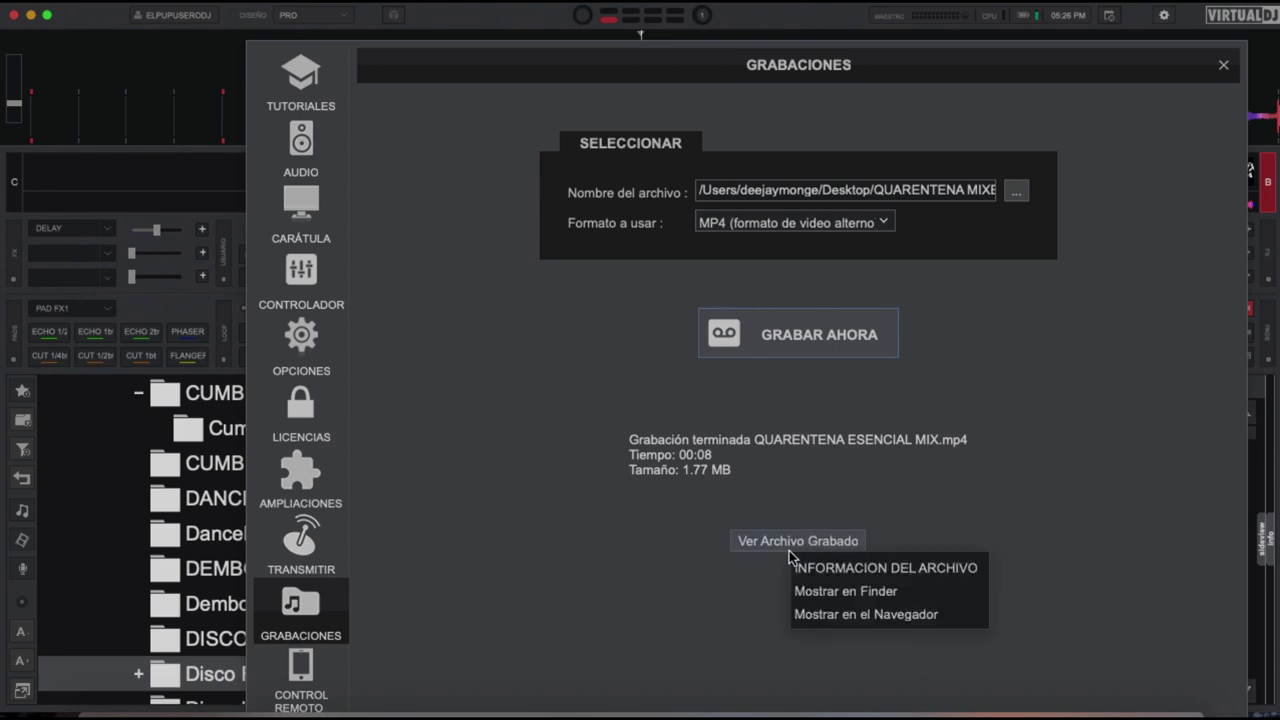
{"action": "left_click", "coordinate": [845, 591]}
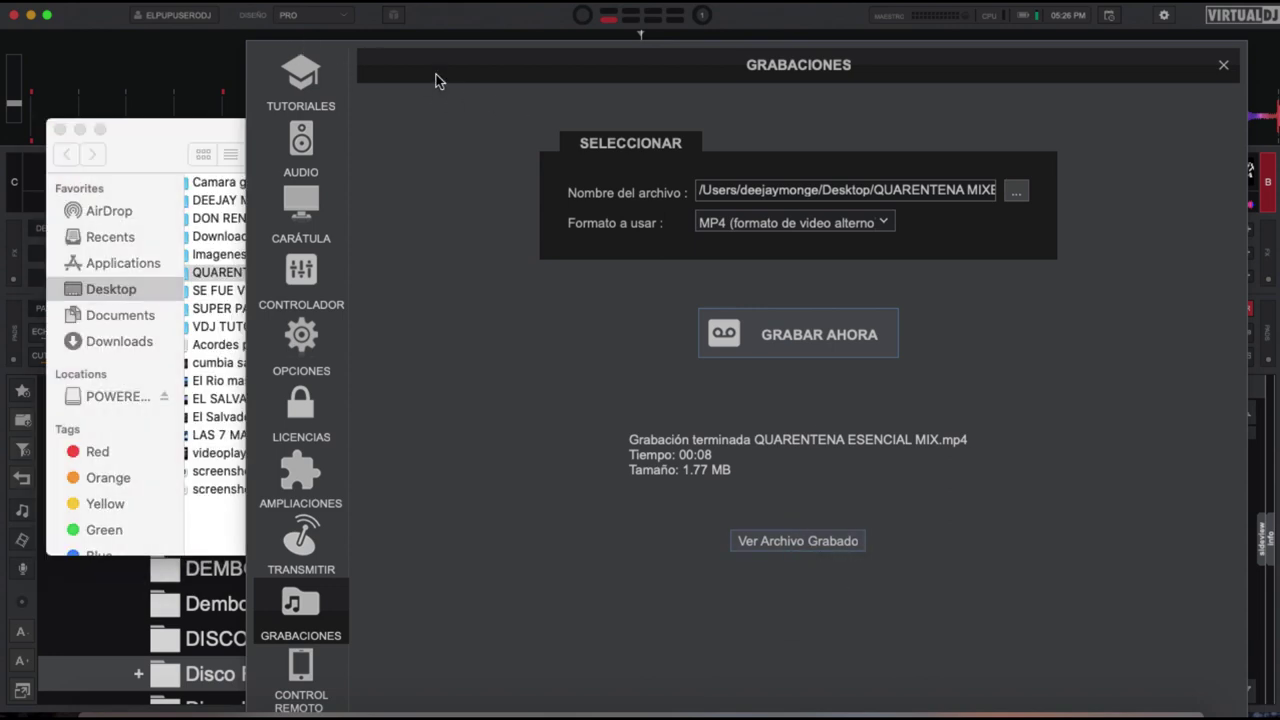
{"action": "left_click_drag", "start_coordinate": [436, 74], "coordinate": [740, 568]}
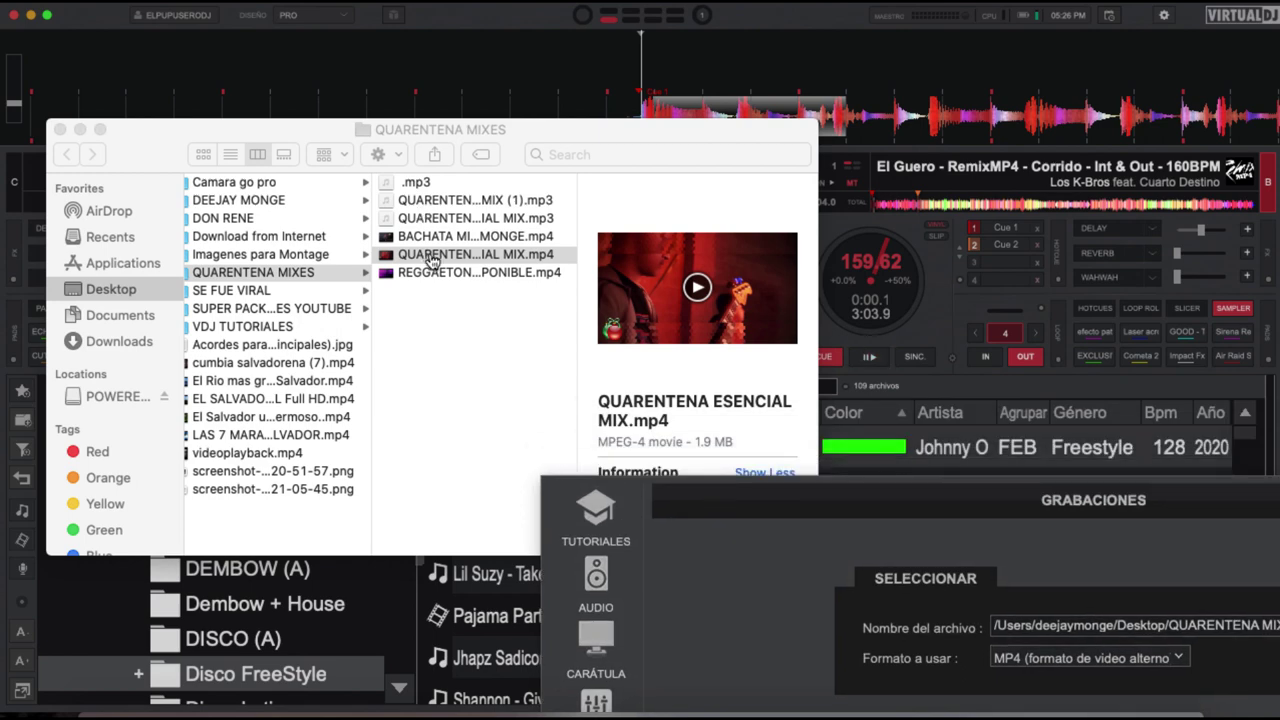
- Rename QUARENTENA ESENCIAL MIX.mp4 to just ".mp4"
{"action": "left_click", "coordinate": [432, 258]}
{"action": "key", "text": "Return"}
{"action": "key", "text": "BackSpace"}
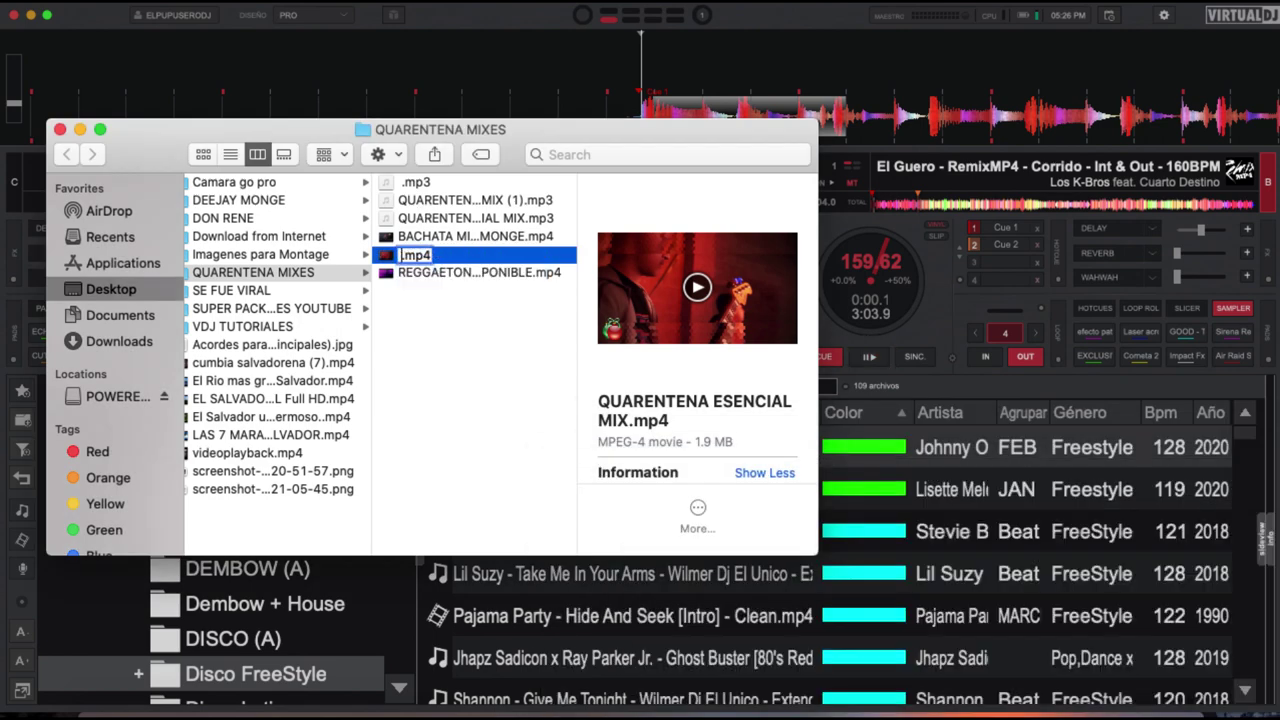
{"action": "key", "text": "Return"}
- Play a preview of the recorded MP4 video, then close the preview and the QUARENTENA MIXES folder window
{"action": "key", "text": "Down"}
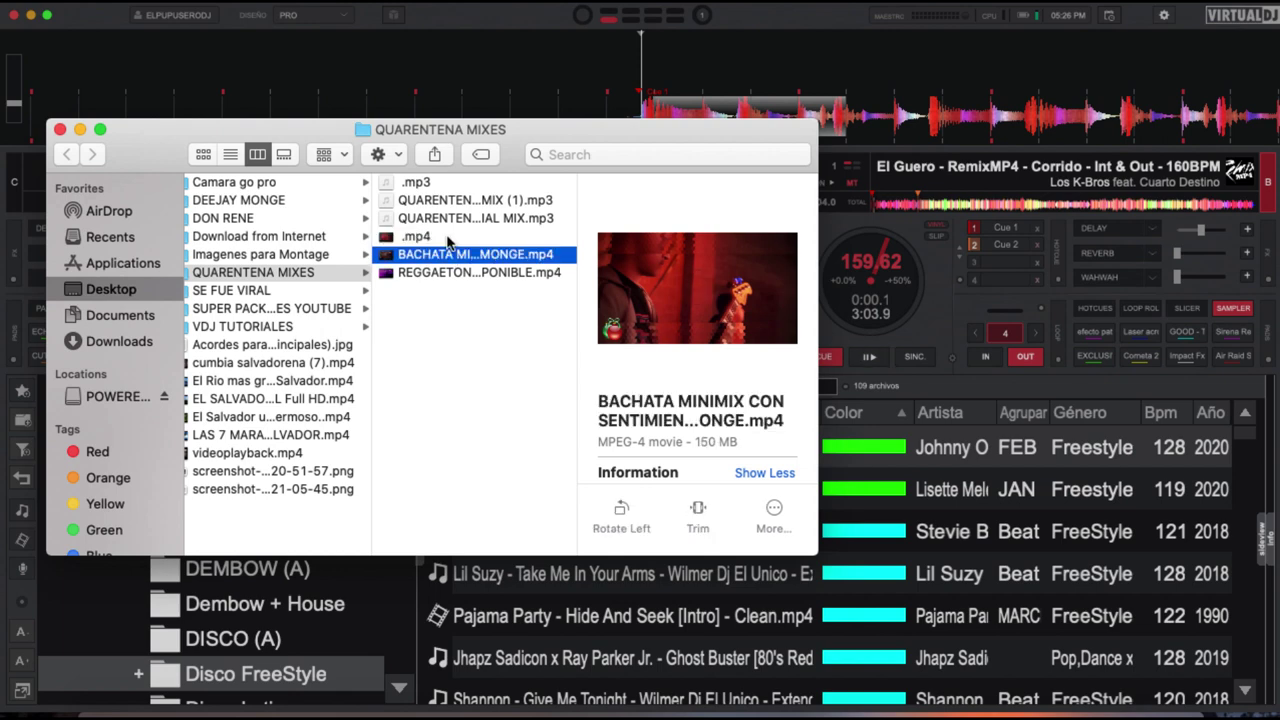
{"action": "key", "text": "Up"}
{"action": "key", "text": "space"}
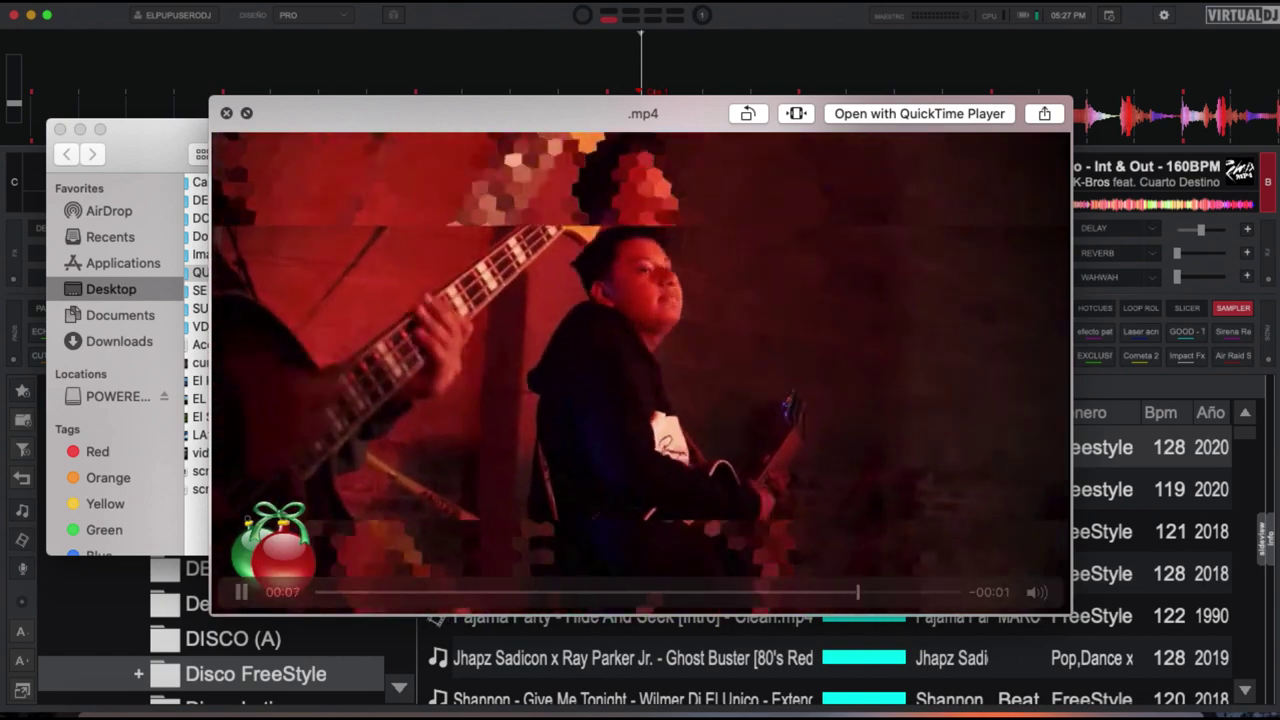
{"action": "left_click", "coordinate": [227, 113]}
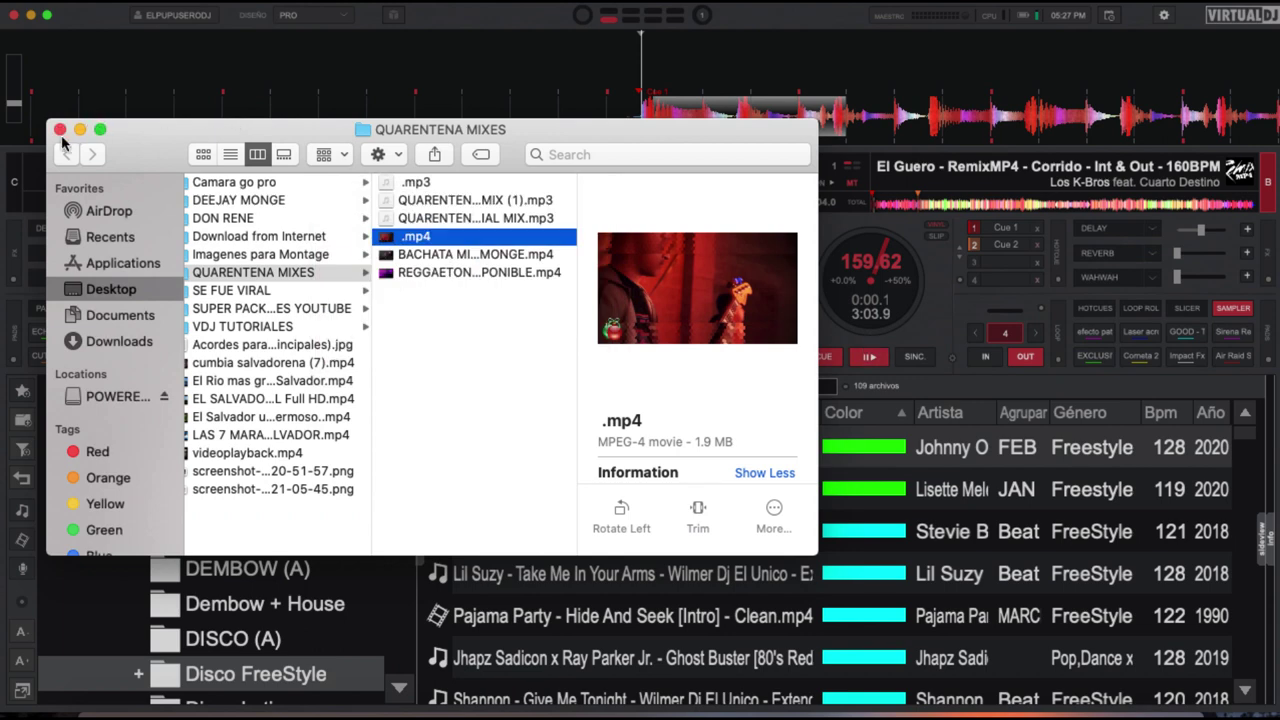
{"action": "left_click", "coordinate": [60, 129]}
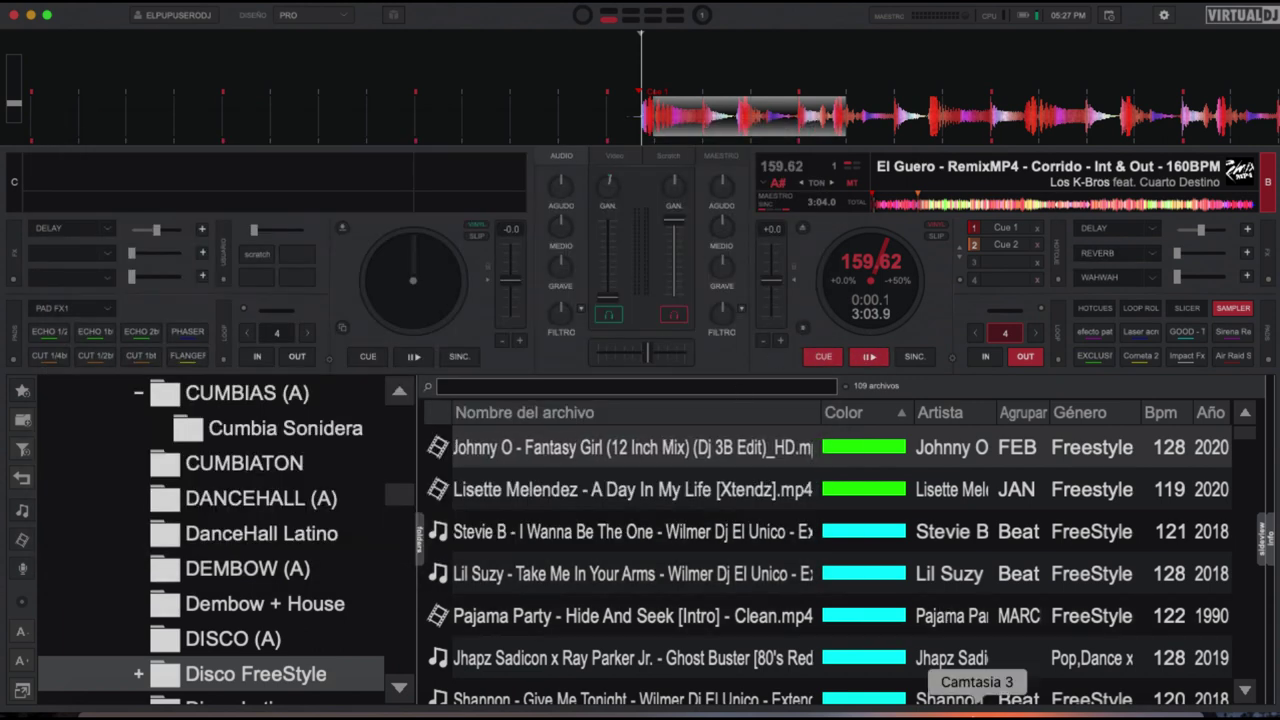